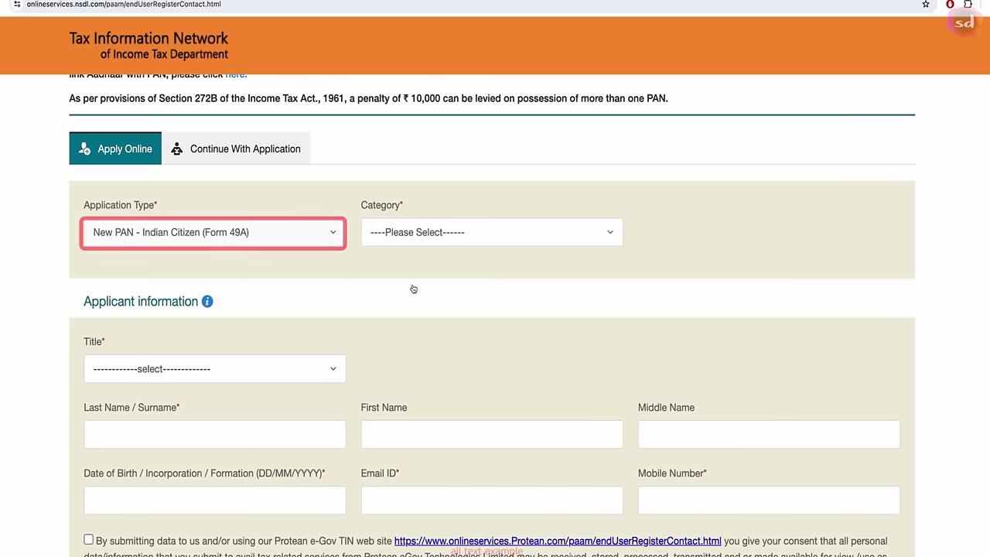
Step: Set the applicant category to INDIVIDUAL and enter the applicant's surname
{"action": "left_click", "coordinate": [456, 239]}
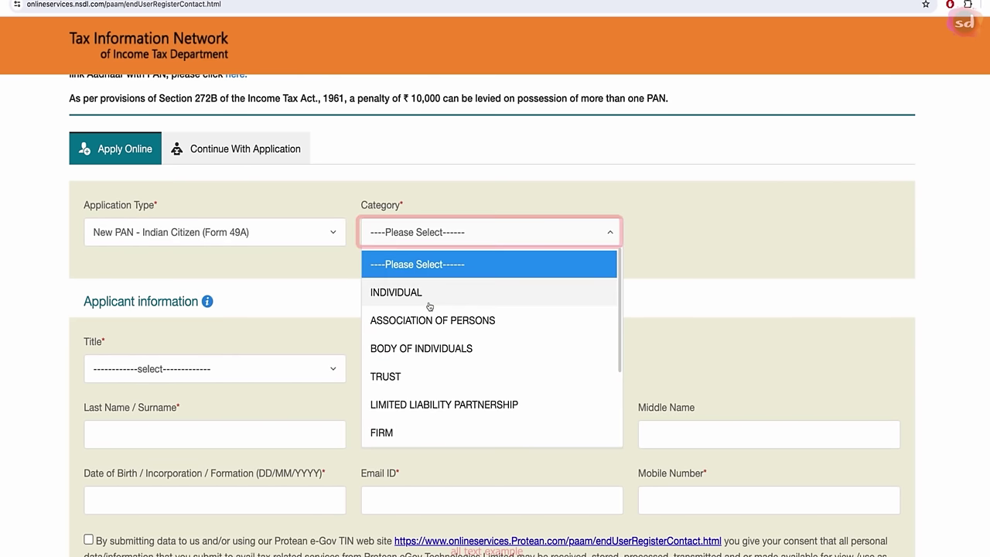
{"action": "left_click", "coordinate": [427, 294]}
{"action": "scroll", "coordinate": [317, 338], "scroll_direction": "down", "scroll_amount": 3}
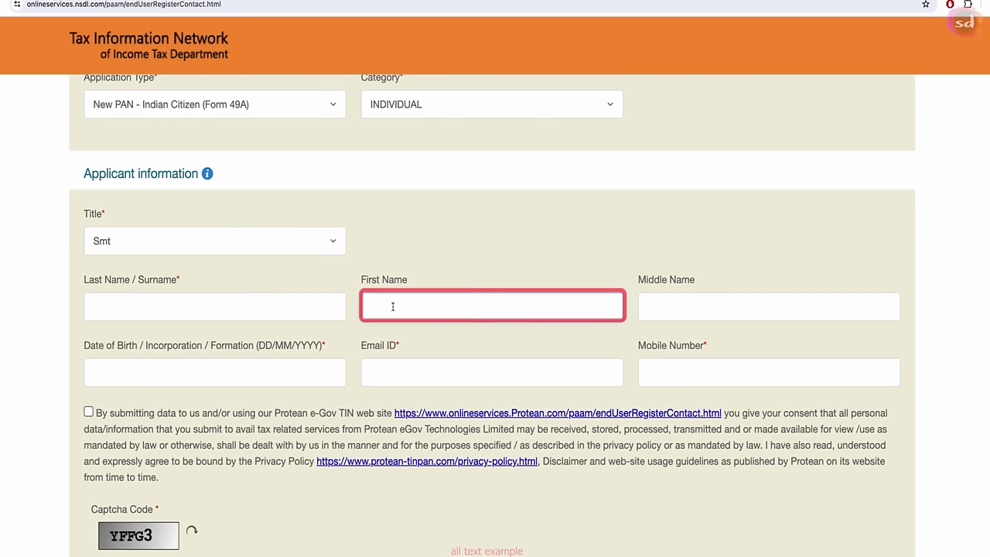
{"action": "left_click", "coordinate": [709, 299]}
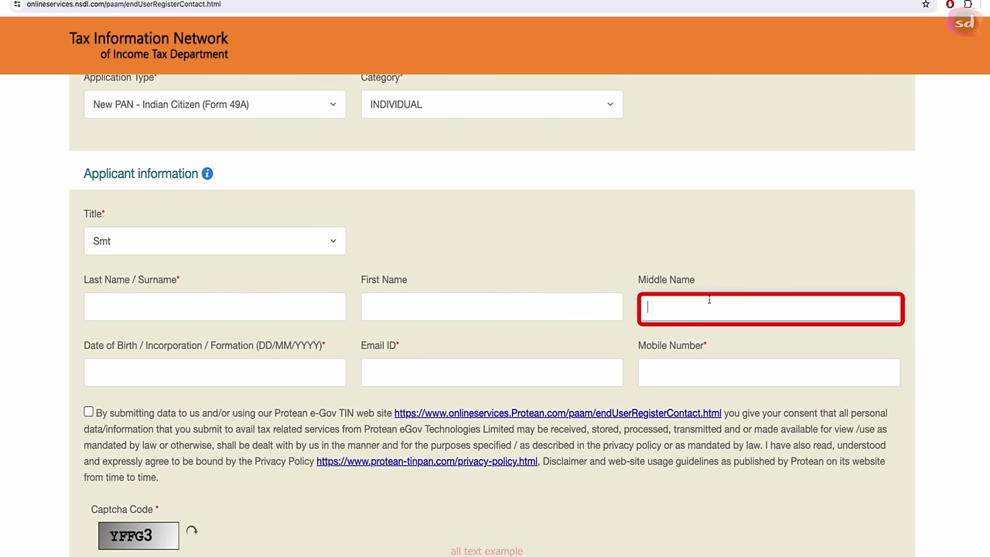
{"action": "left_click", "coordinate": [321, 309]}
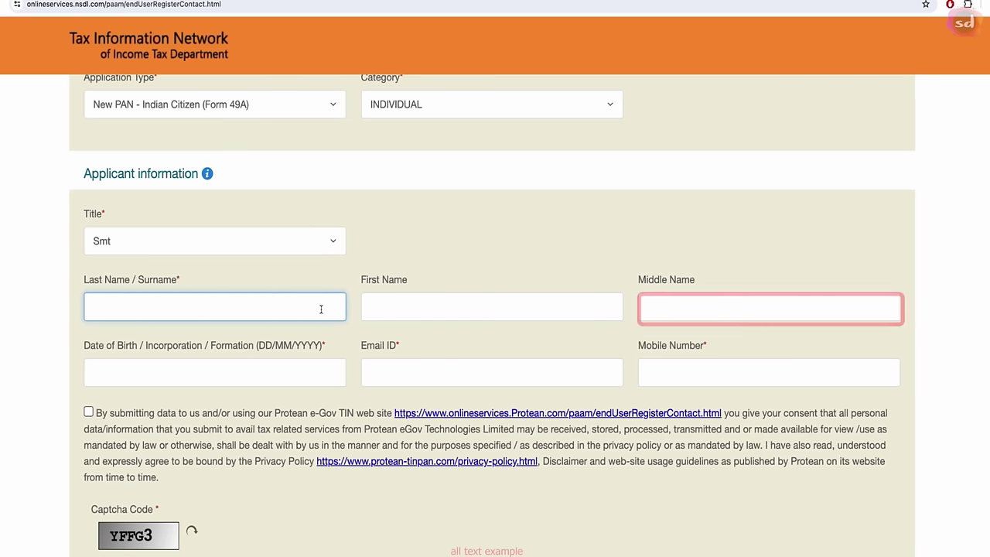
{"action": "type", "text": "Rawat"}
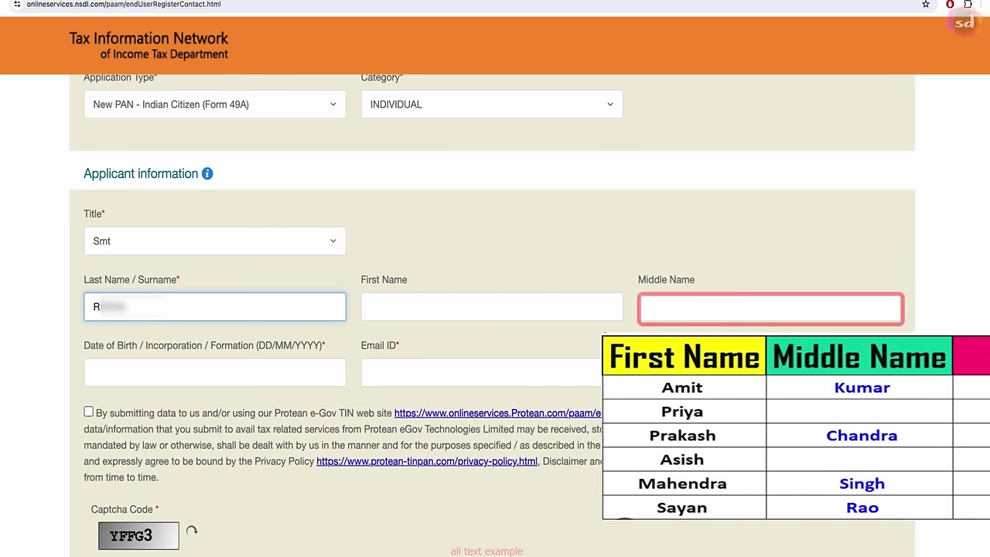
{"action": "left_click", "coordinate": [237, 376]}
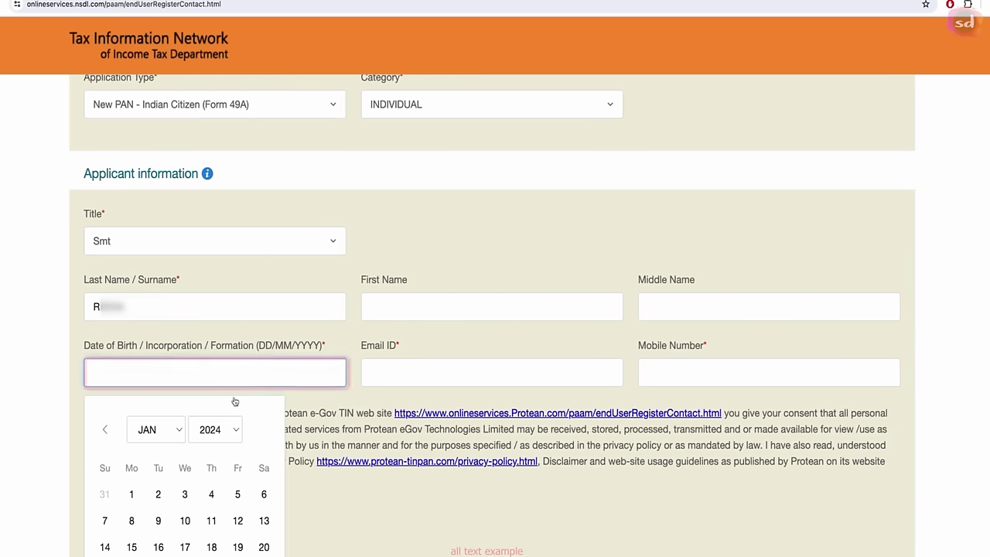
{"action": "left_click", "coordinate": [230, 430]}
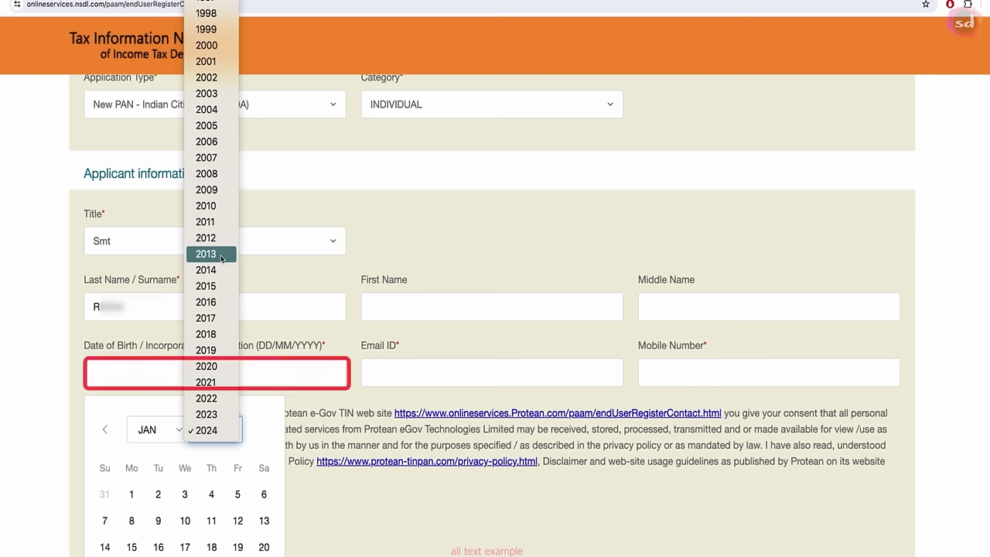
{"action": "left_click", "coordinate": [154, 429]}
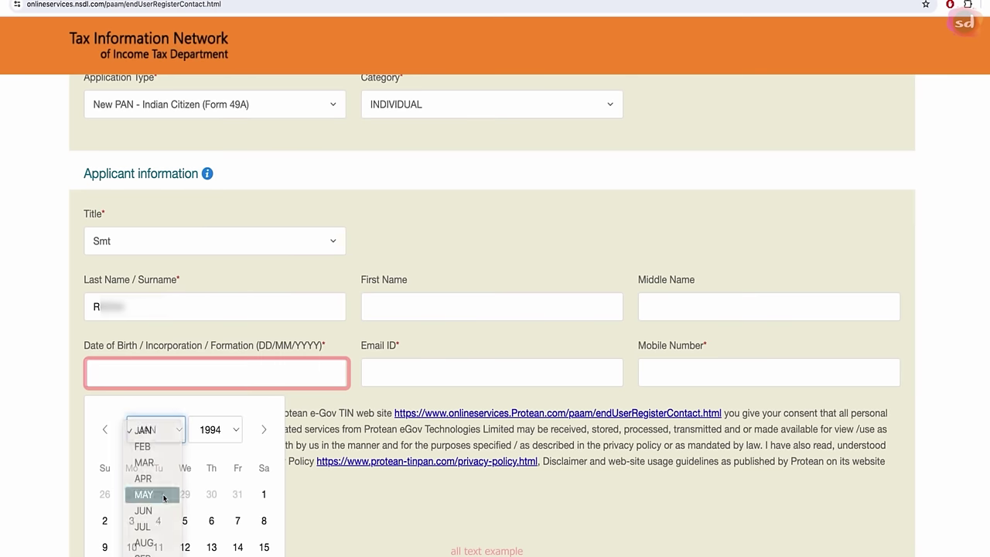
{"action": "left_click", "coordinate": [147, 429]}
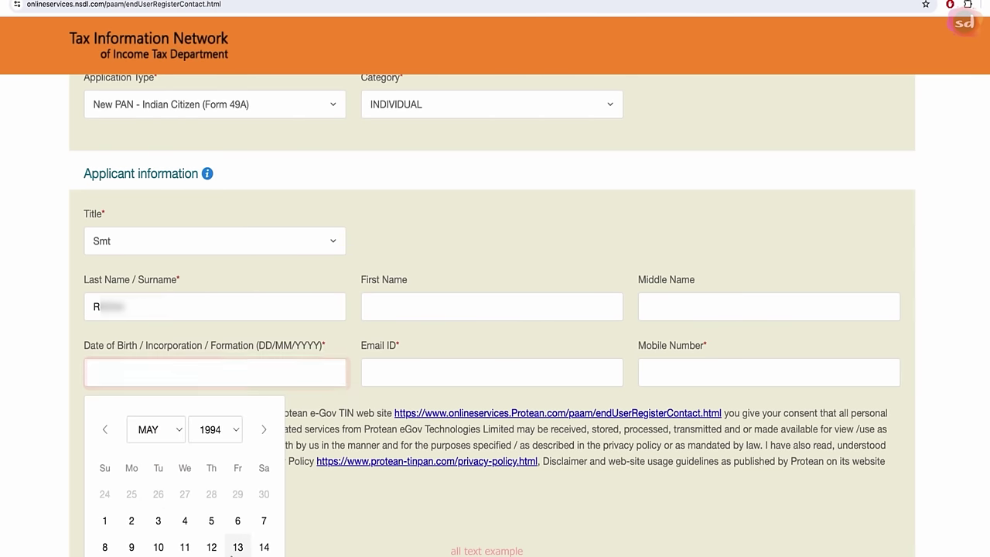
{"action": "left_click", "coordinate": [185, 556]}
Step: Fill in e-mail and mobile number, accept the consent, enter the captcha, and submit
{"action": "left_click", "coordinate": [475, 379]}
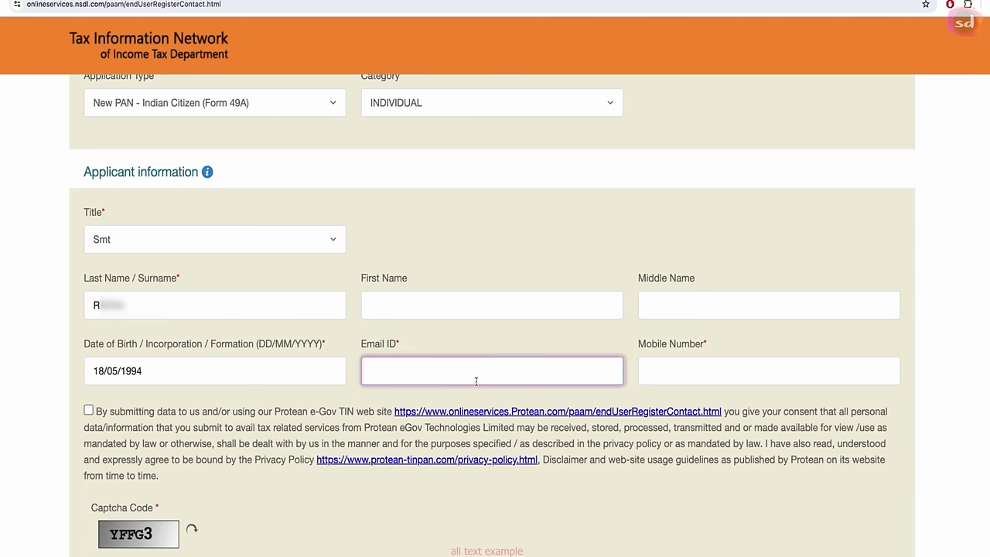
{"action": "key", "text": "ctrl+v"}
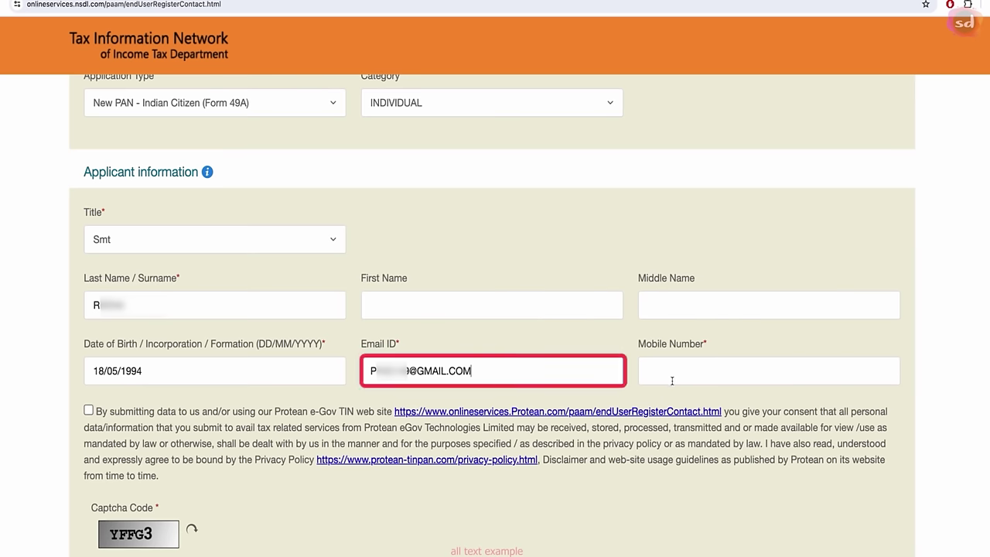
{"action": "left_click", "coordinate": [672, 381]}
{"action": "type", "text": "7"}
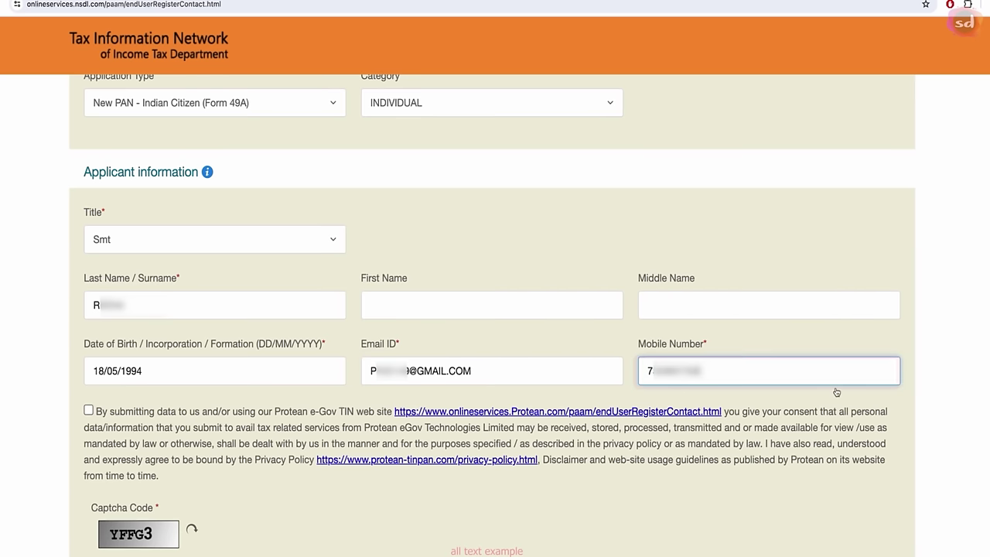
{"action": "left_click", "coordinate": [90, 411]}
{"action": "scroll", "coordinate": [193, 411], "scroll_direction": "down", "scroll_amount": 2}
{"action": "left_click", "coordinate": [153, 413]}
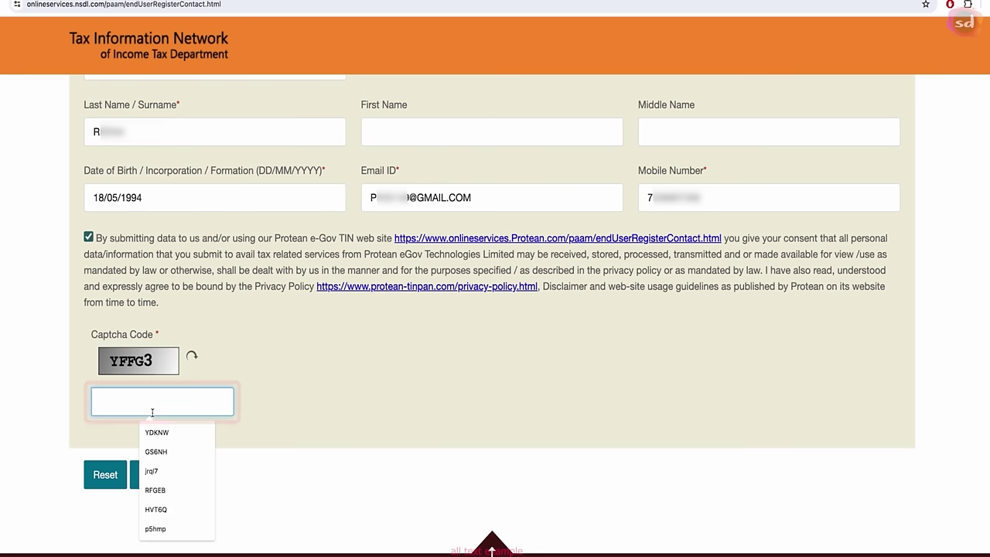
{"action": "type", "text": "YFFG3"}
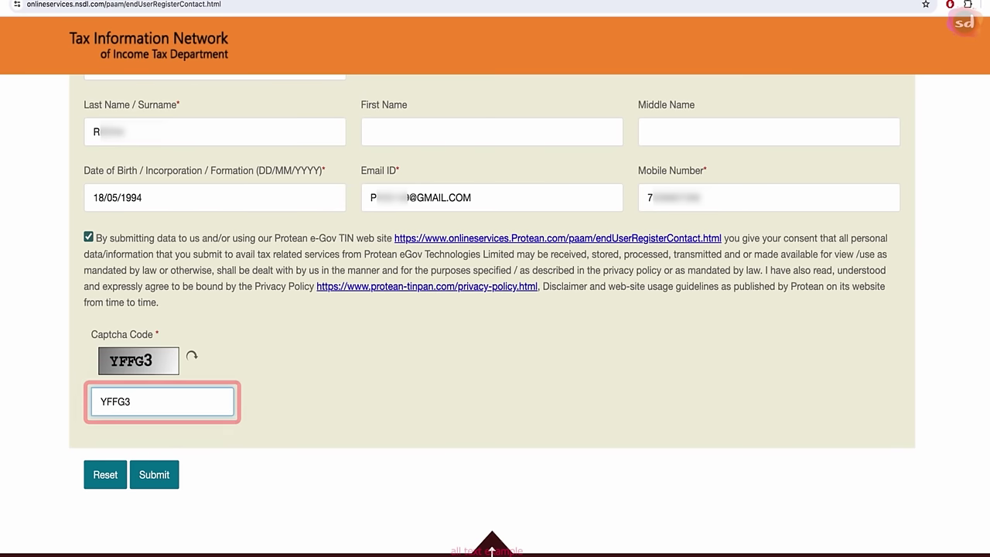
{"action": "left_click", "coordinate": [164, 477]}
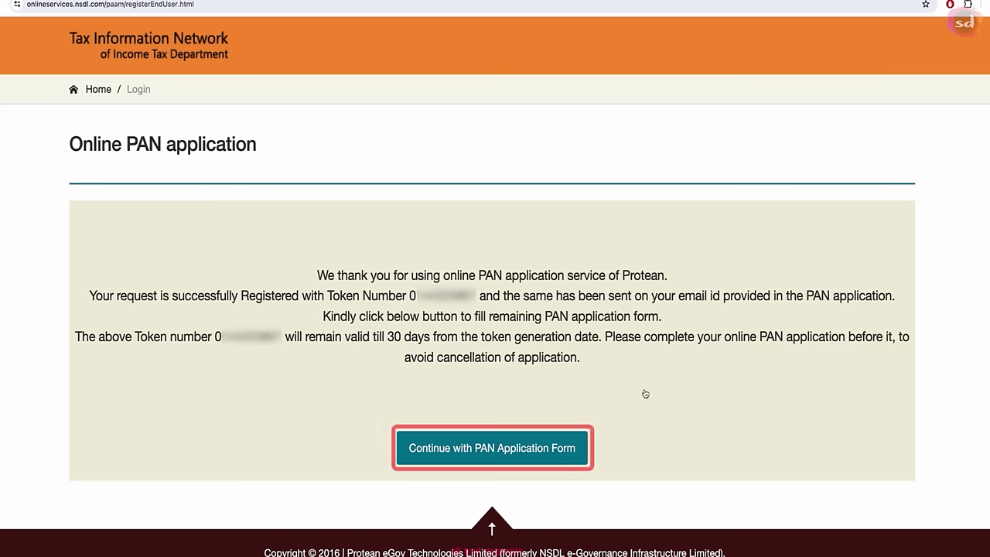
Step: Continue from the token confirmation page to the full Form 49A application
{"action": "left_click", "coordinate": [508, 453]}
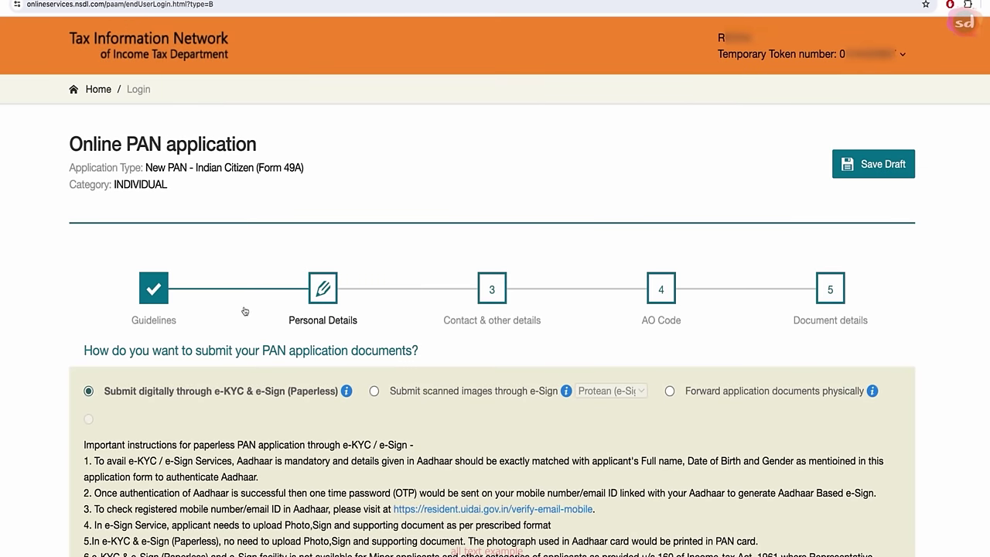
Step: Choose 'Submit scanned images through e-Sign' with Protean as the submission mode
{"action": "scroll", "coordinate": [244, 311], "scroll_direction": "down", "scroll_amount": 3}
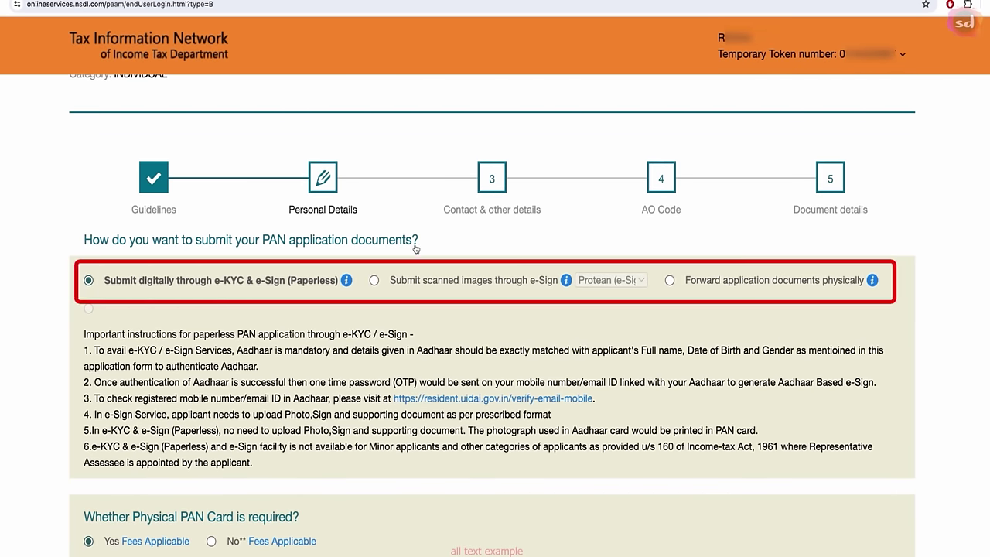
{"action": "scroll", "coordinate": [341, 293], "scroll_direction": "down", "scroll_amount": 1}
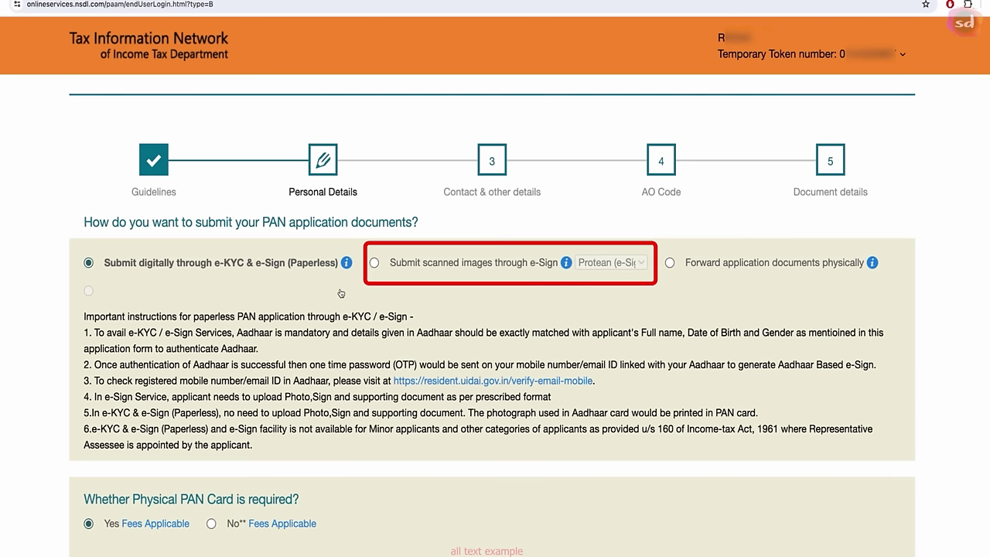
{"action": "left_click", "coordinate": [374, 262]}
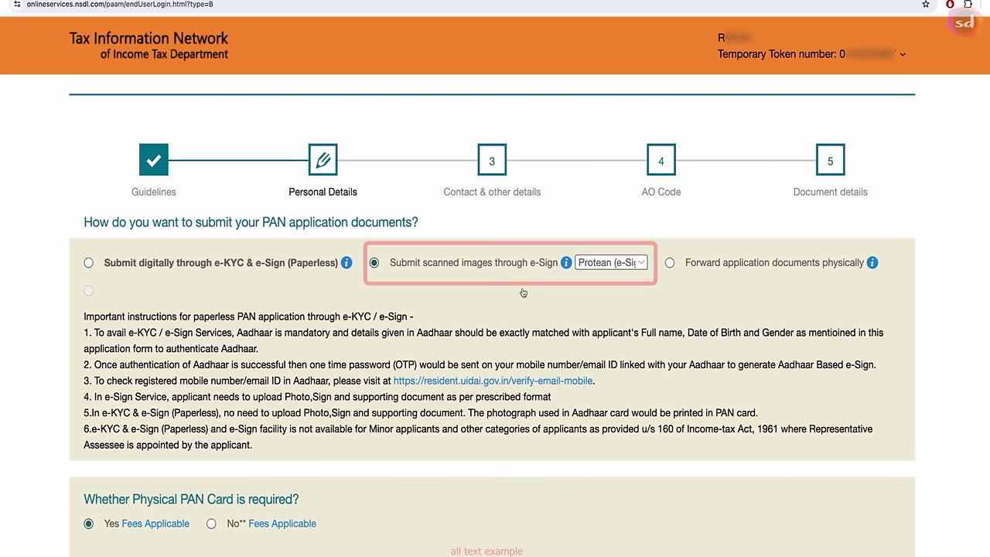
{"action": "scroll", "coordinate": [522, 292], "scroll_direction": "down", "scroll_amount": 3}
{"action": "mouse_move", "coordinate": [132, 305]}
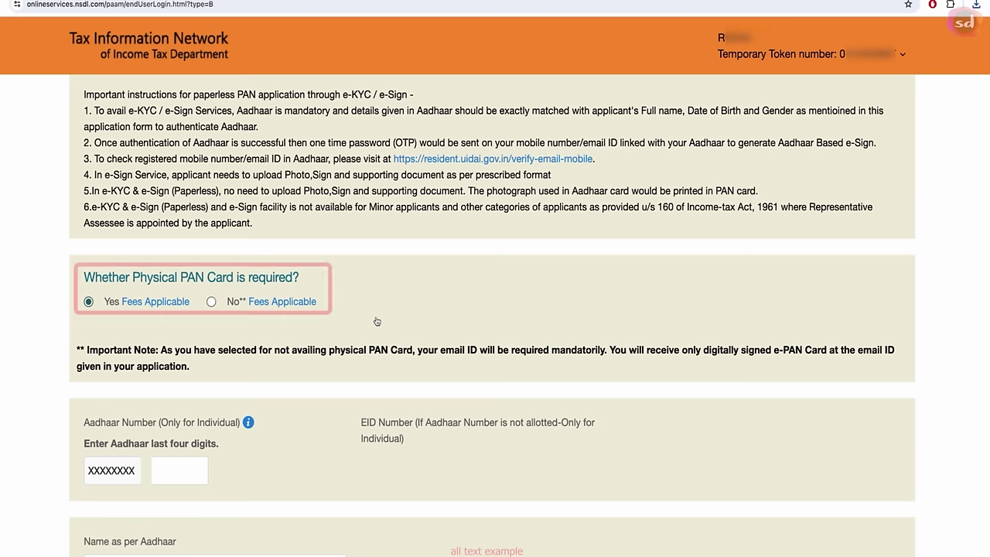
Step: Enter the last four Aadhaar digits and the applicant's name as per Aadhaar
{"action": "scroll", "coordinate": [367, 323], "scroll_direction": "down", "scroll_amount": 3}
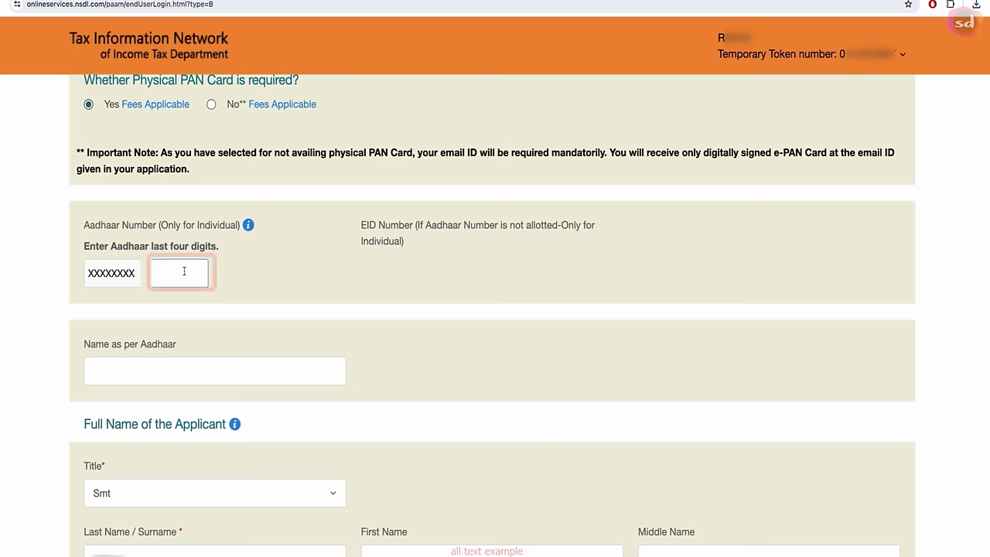
{"action": "type", "text": "XXXX"}
{"action": "scroll", "coordinate": [184, 270], "scroll_direction": "down", "scroll_amount": 1}
{"action": "left_click", "coordinate": [269, 361]}
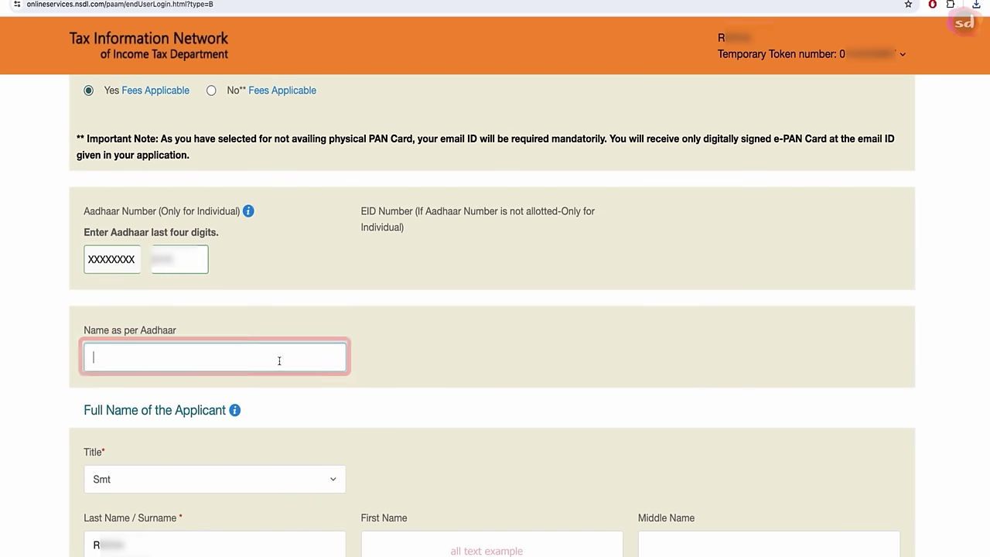
{"action": "type", "text": "R"}
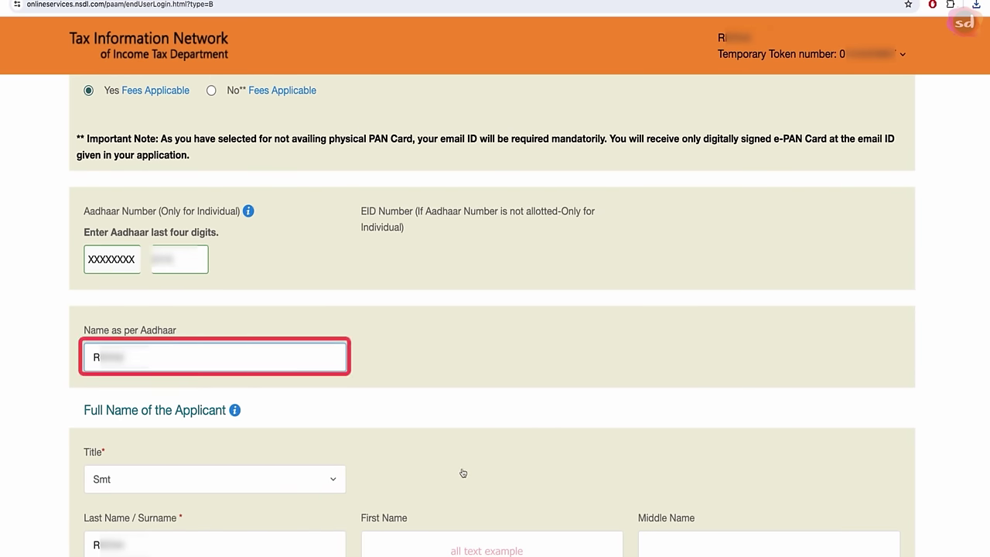
{"action": "scroll", "coordinate": [430, 453], "scroll_direction": "down", "scroll_amount": 2}
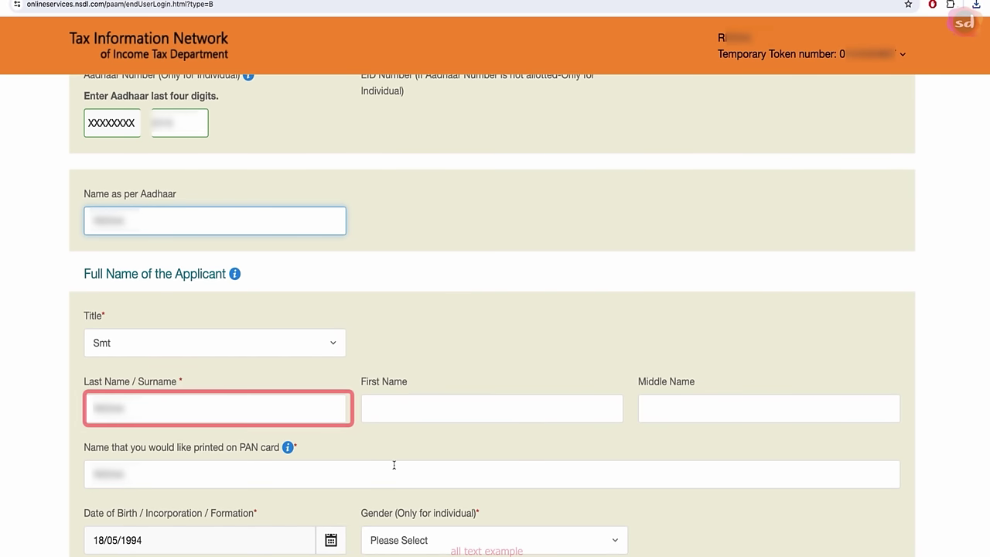
{"action": "scroll", "coordinate": [393, 465], "scroll_direction": "down", "scroll_amount": 5}
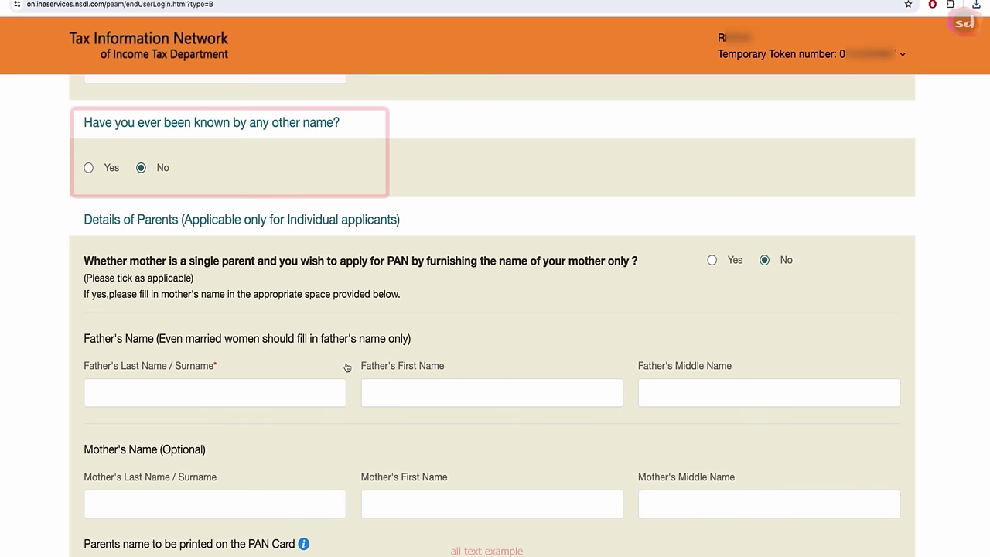
Step: Fill in the father's name, leave the mother's name blank, and proceed to contact details
{"action": "scroll", "coordinate": [286, 343], "scroll_direction": "down", "scroll_amount": 1}
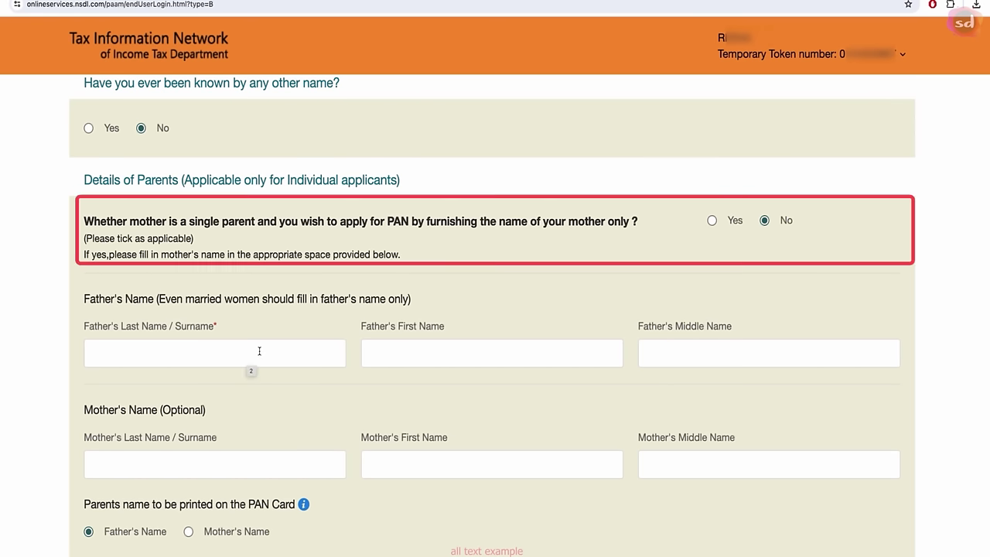
{"action": "left_click", "coordinate": [467, 351]}
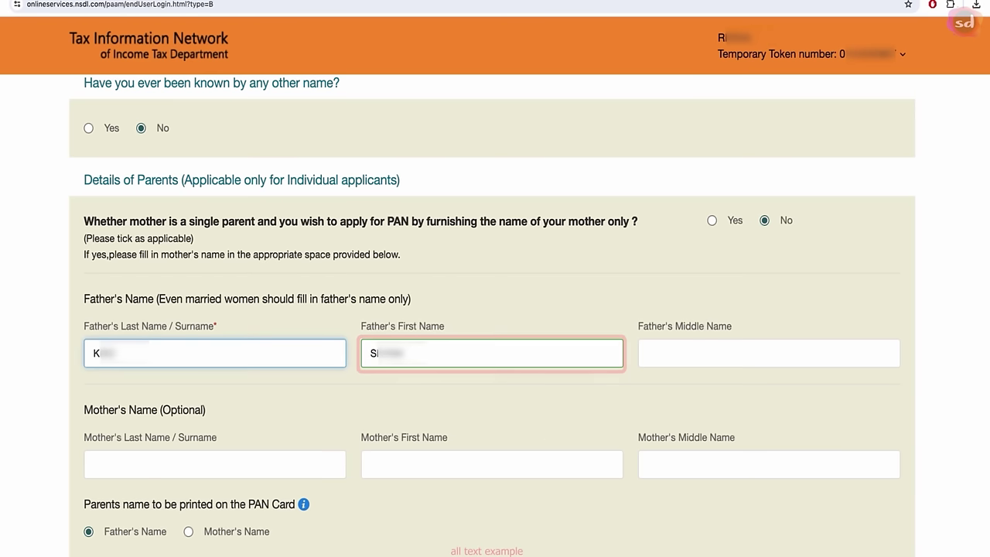
{"action": "left_click", "coordinate": [309, 464]}
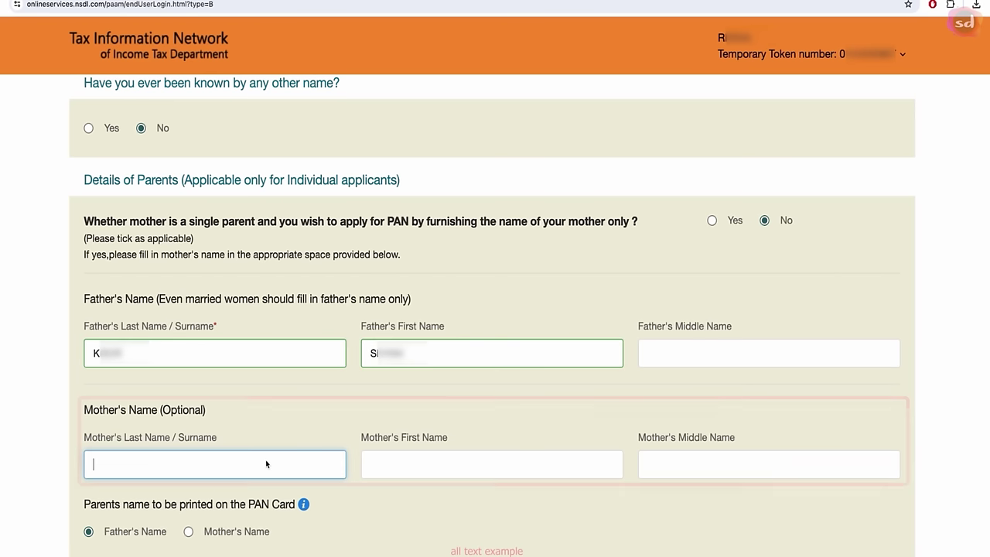
{"action": "left_click", "coordinate": [404, 465]}
{"action": "left_click", "coordinate": [697, 460]}
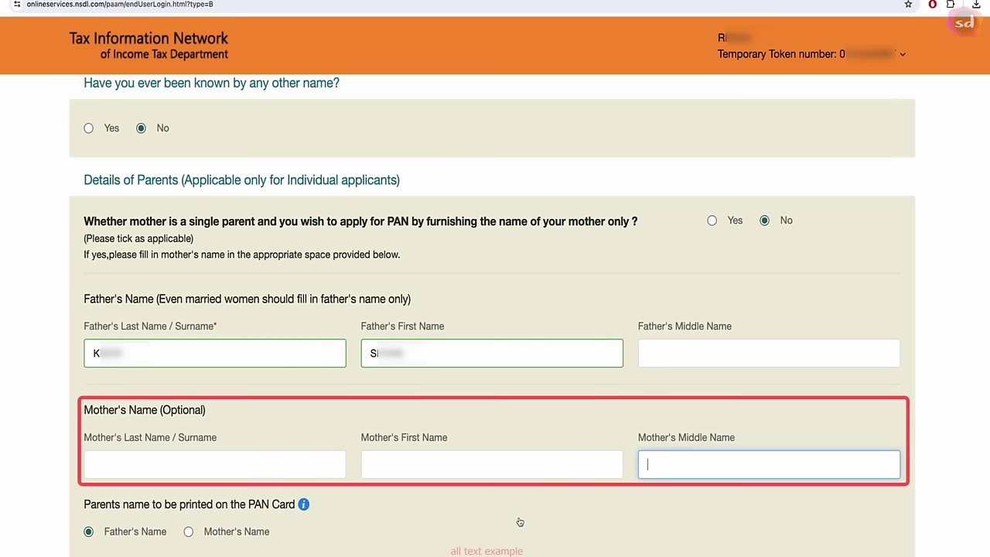
{"action": "scroll", "coordinate": [518, 522], "scroll_direction": "down", "scroll_amount": 3}
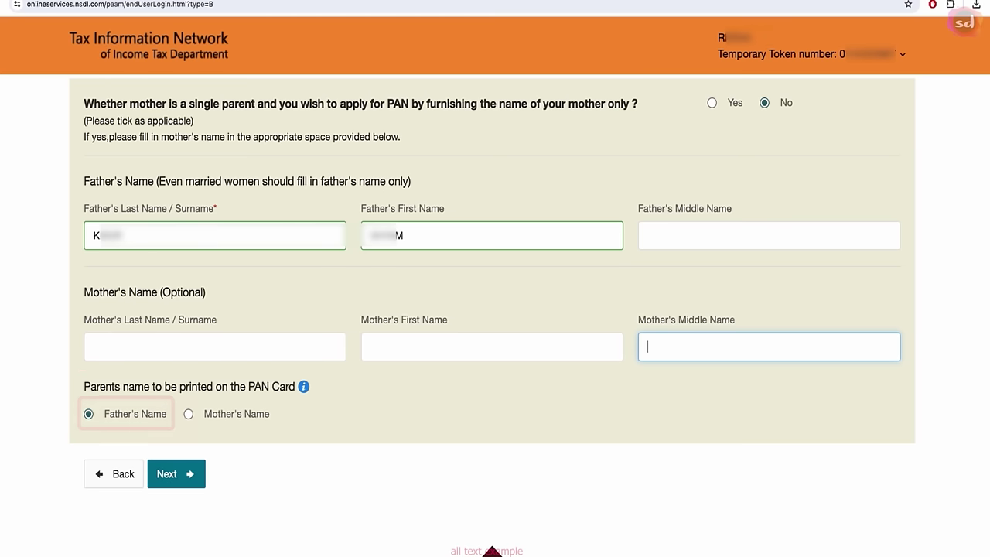
{"action": "scroll", "coordinate": [140, 399], "scroll_direction": "down", "scroll_amount": 1}
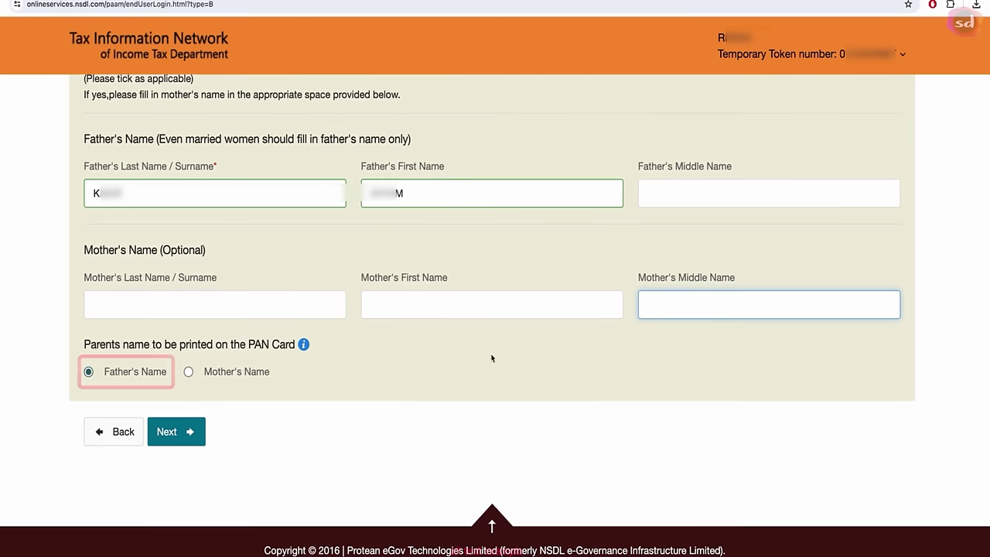
{"action": "left_click", "coordinate": [184, 437]}
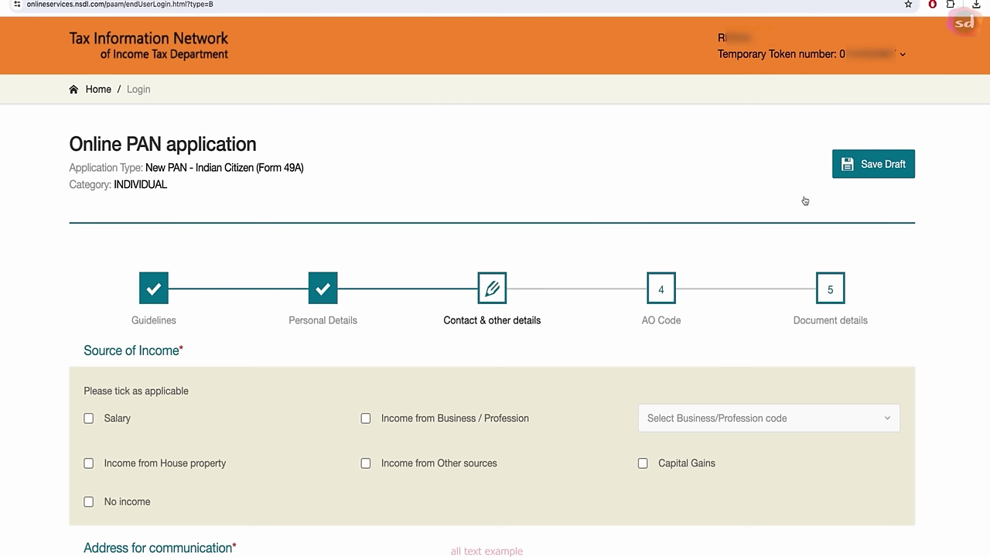
Step: Mark No income as the source of income and move on to the address section
{"action": "scroll", "coordinate": [526, 250], "scroll_direction": "down", "scroll_amount": 5}
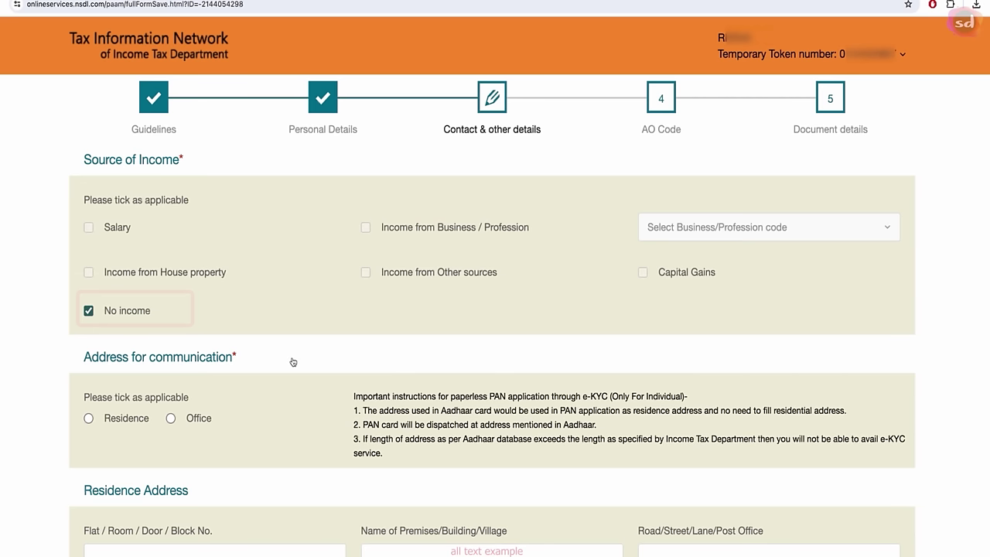
{"action": "scroll", "coordinate": [292, 362], "scroll_direction": "down", "scroll_amount": 5}
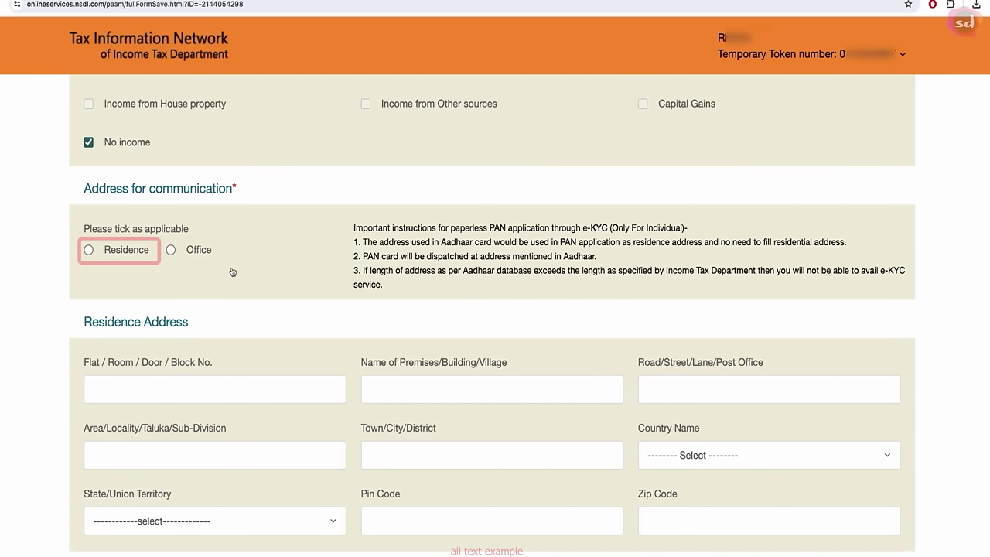
Step: Select Residence for communication and fill in the flat, premises, road, locality and city fields
{"action": "left_click", "coordinate": [87, 250]}
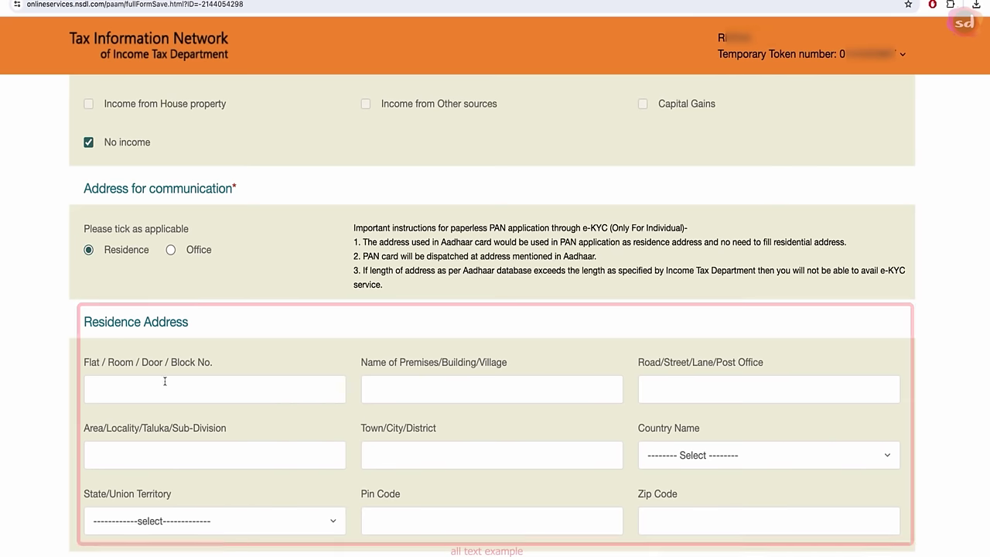
{"action": "left_click", "coordinate": [200, 382]}
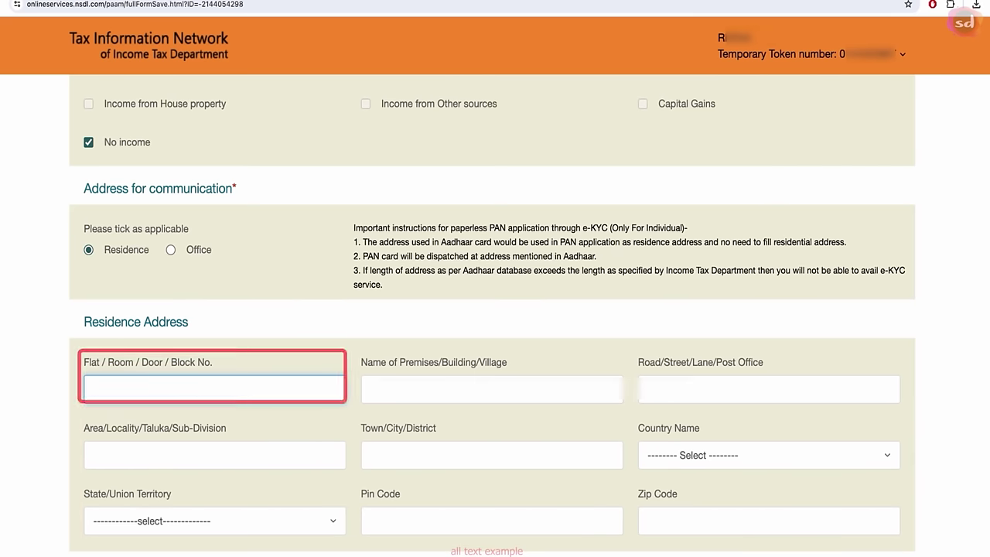
{"action": "type", "text": "O"}
{"action": "key", "text": "Tab"}
{"action": "type", "text": "Vige"}
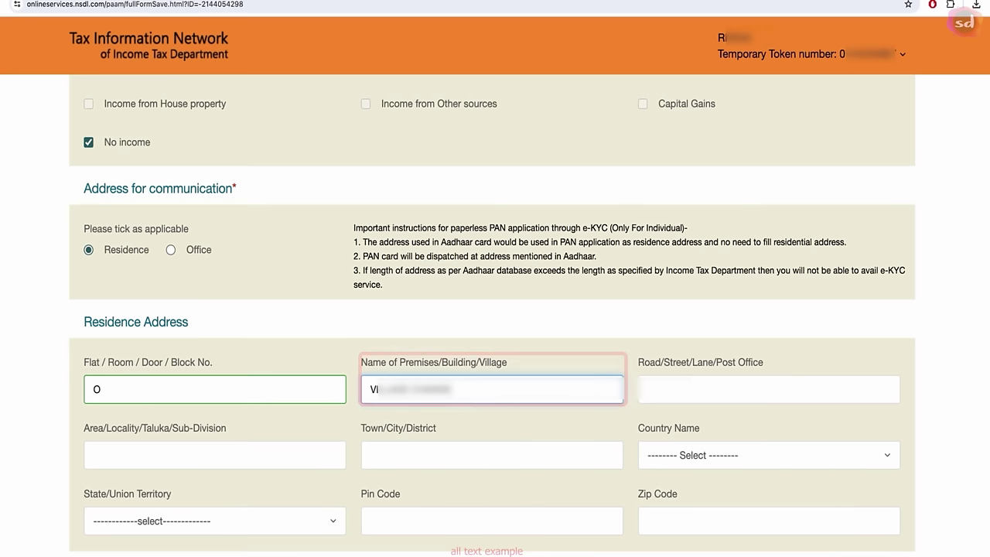
{"action": "type", "text": "lla"}
{"action": "key", "text": "Tab"}
{"action": "type", "text": "Road"}
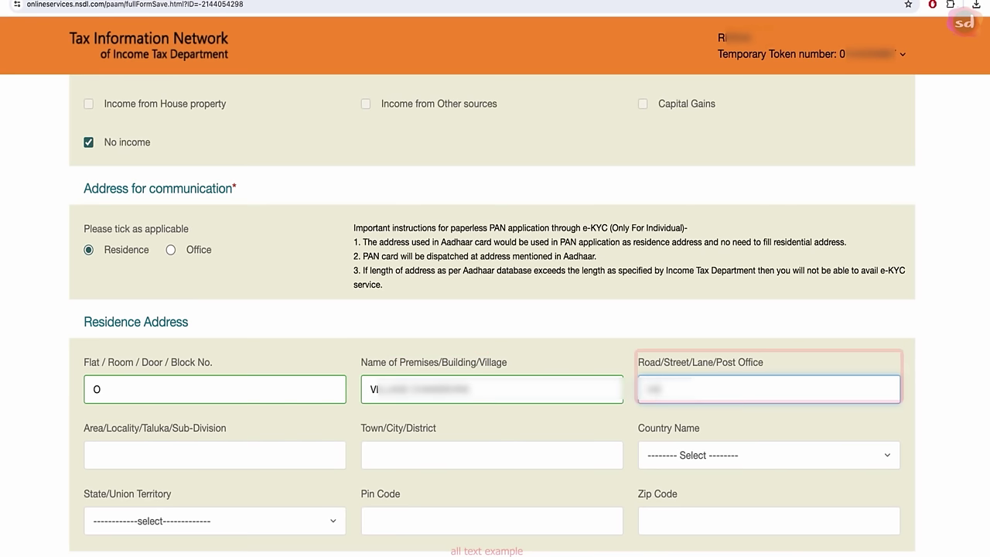
{"action": "type", "text": " RoaR"}
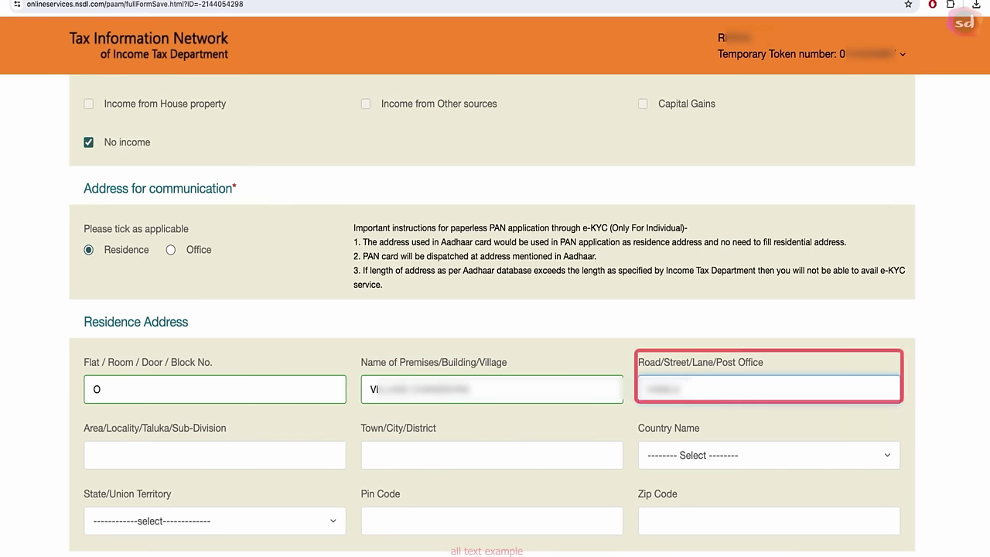
{"action": "left_click", "coordinate": [240, 453]}
{"action": "type", "text": "Sector"}
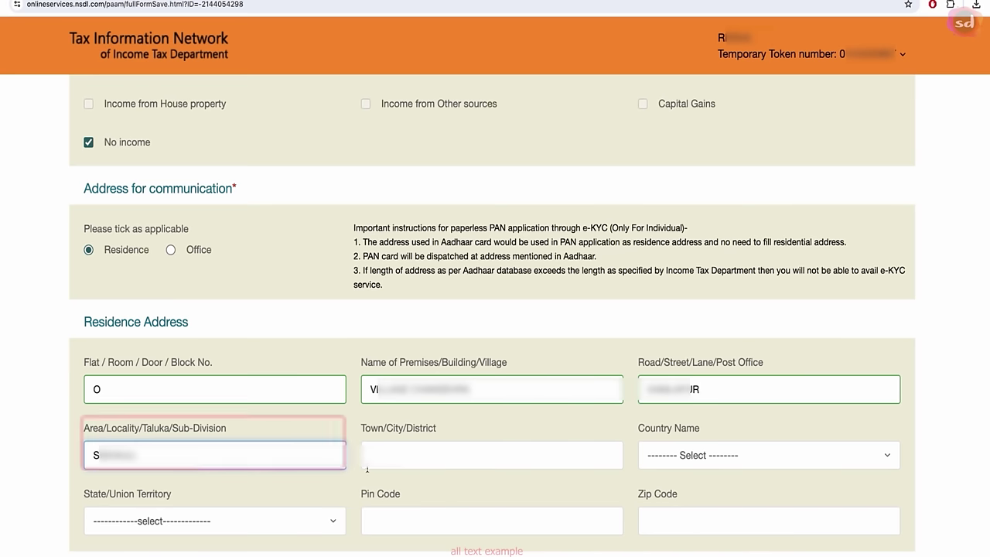
{"action": "left_click", "coordinate": [435, 461]}
{"action": "type", "text": "J"}
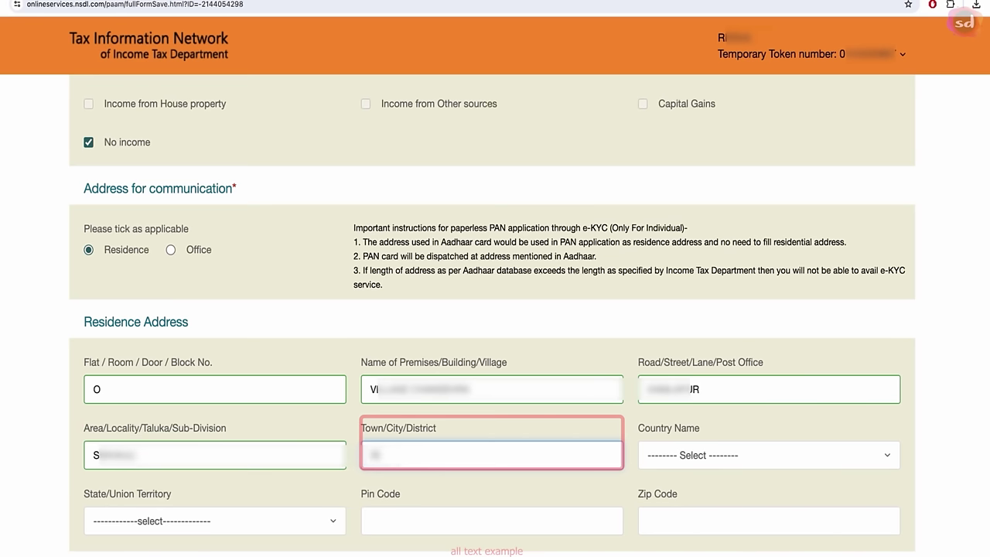
{"action": "type", "text": "AIPUR"}
Step: Set the residence country to INDIA and enter the PIN code
{"action": "left_click", "coordinate": [699, 456]}
{"action": "scroll", "coordinate": [684, 334], "scroll_direction": "down", "scroll_amount": 15}
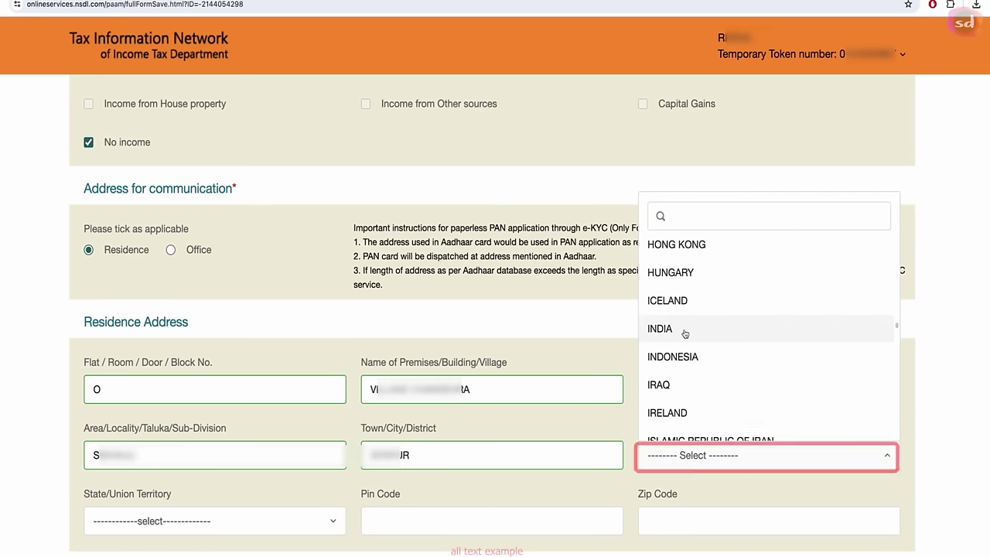
{"action": "left_click", "coordinate": [685, 329]}
{"action": "scroll", "coordinate": [541, 310], "scroll_direction": "down", "scroll_amount": 3}
{"action": "left_click", "coordinate": [434, 304]}
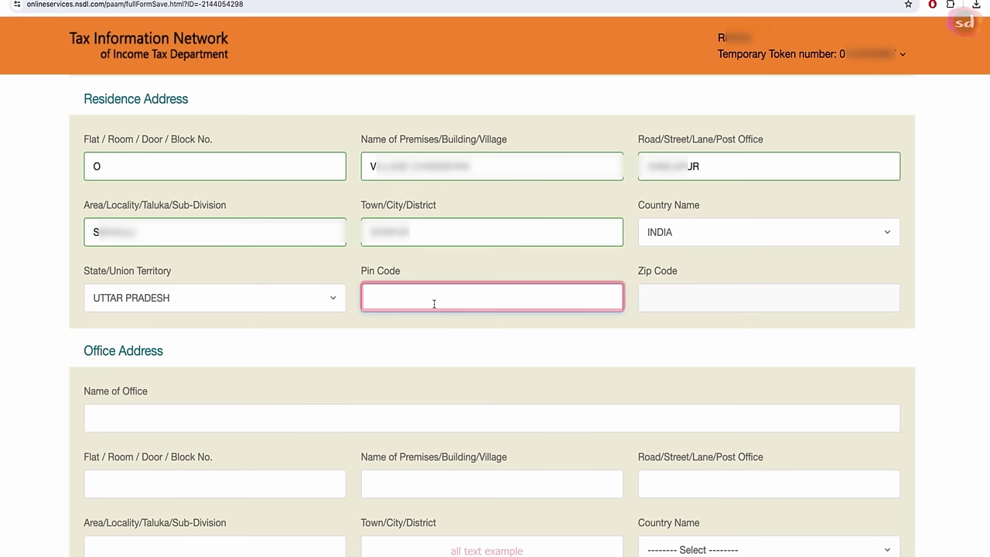
{"action": "type", "text": "208001"}
{"action": "key", "text": "Tab"}
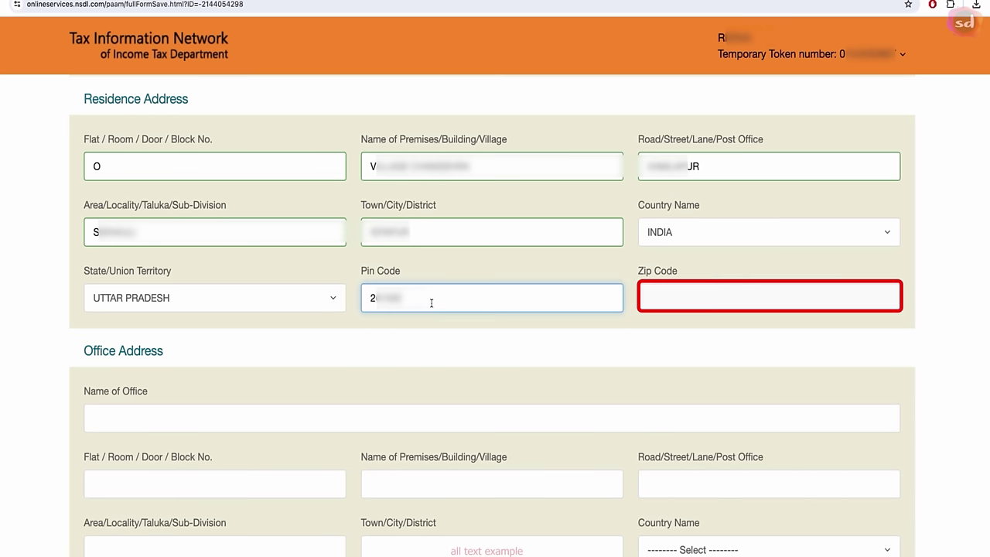
{"action": "left_click", "coordinate": [698, 300]}
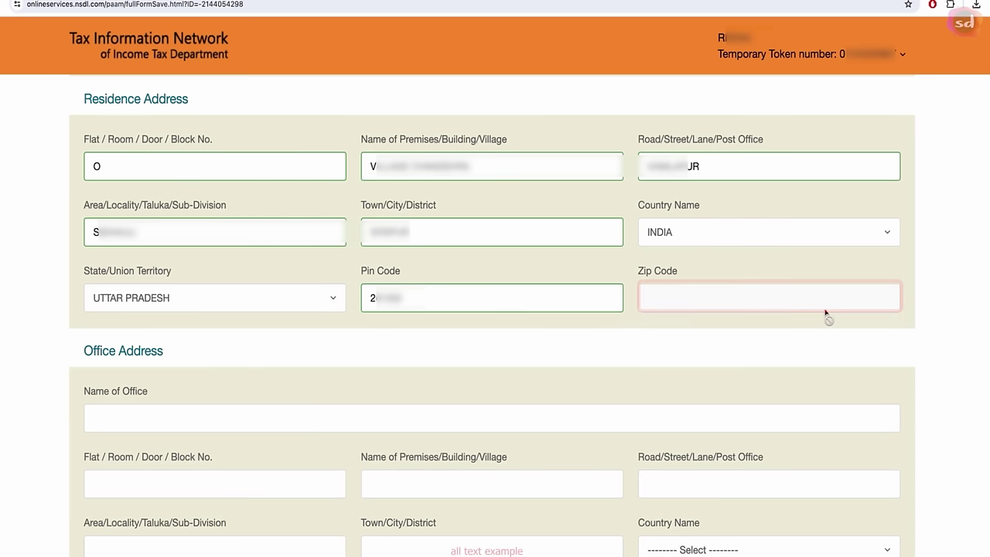
{"action": "scroll", "coordinate": [437, 381], "scroll_direction": "down", "scroll_amount": 3}
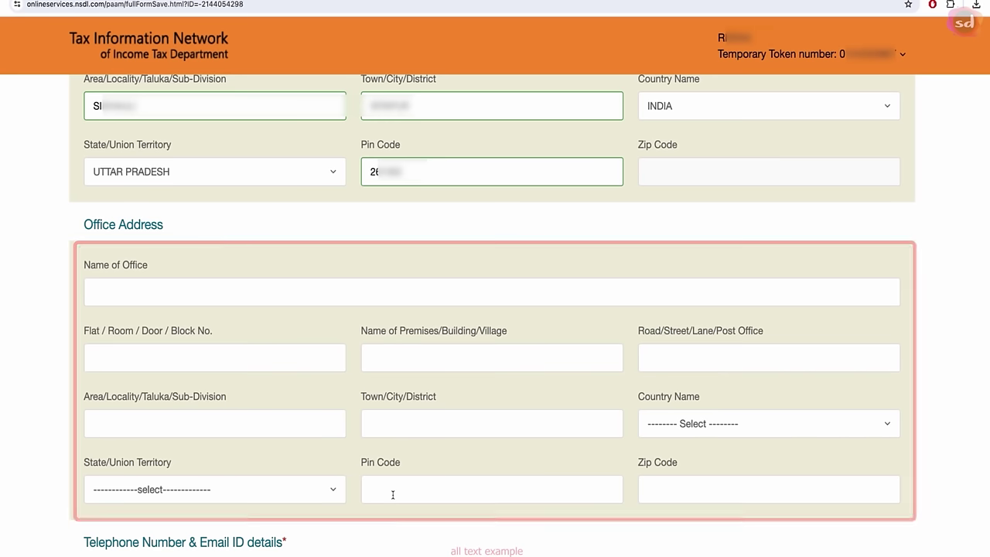
{"action": "scroll", "coordinate": [392, 495], "scroll_direction": "down", "scroll_amount": 5}
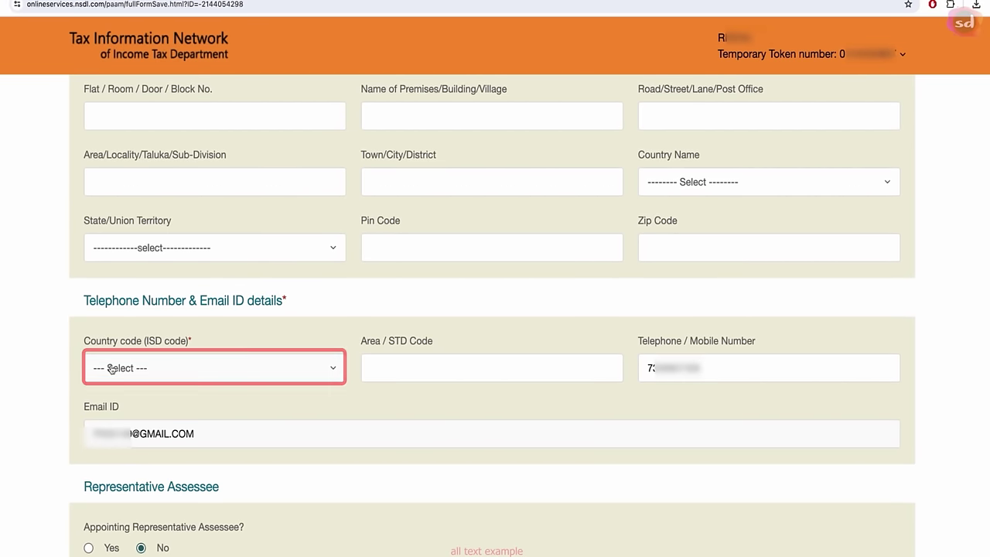
Step: Set telephone country code to INDIA (91), enter the STD code, and proceed to AO Code
{"action": "left_click", "coordinate": [266, 378]}
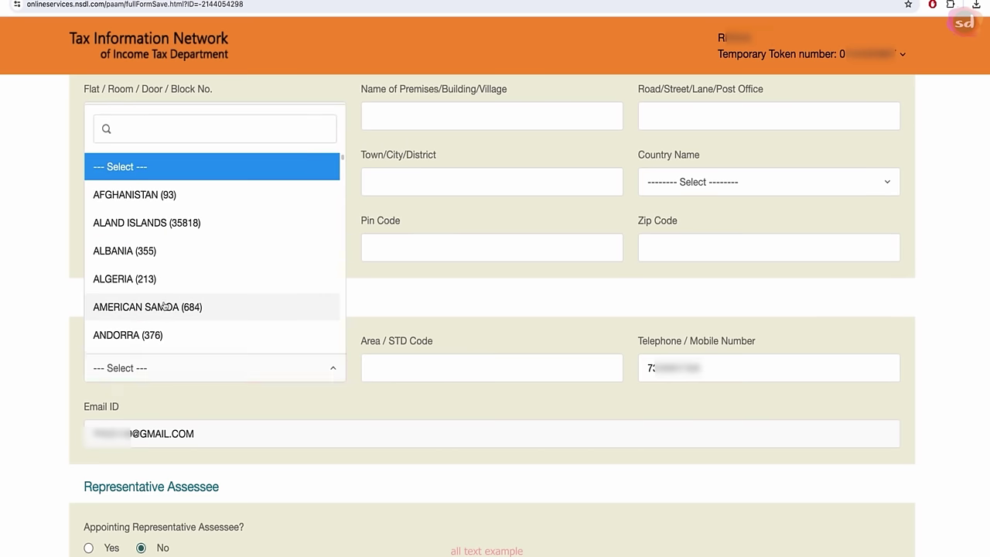
{"action": "scroll", "coordinate": [164, 315], "scroll_direction": "down", "scroll_amount": 1}
{"action": "left_click", "coordinate": [433, 322]}
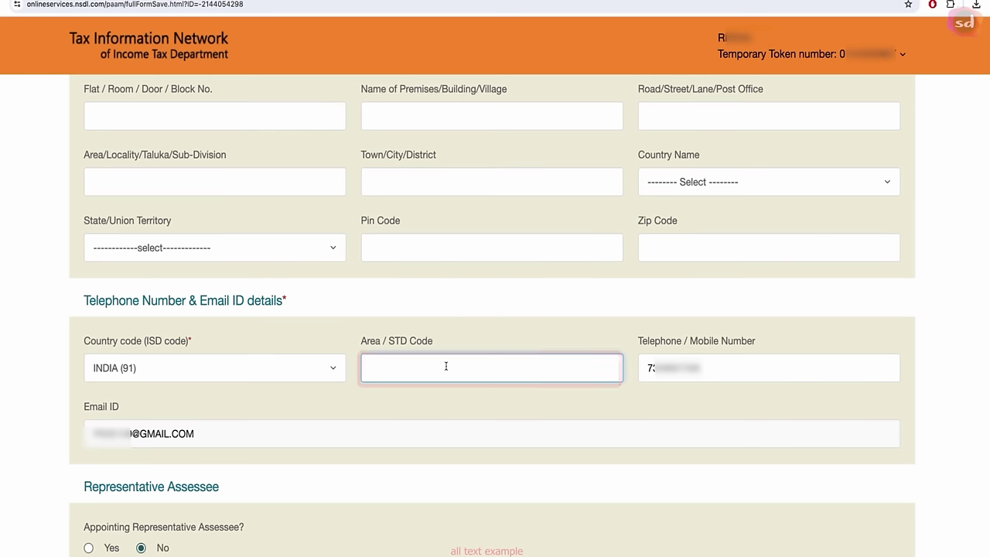
{"action": "left_click", "coordinate": [445, 366]}
{"action": "type", "text": "2"}
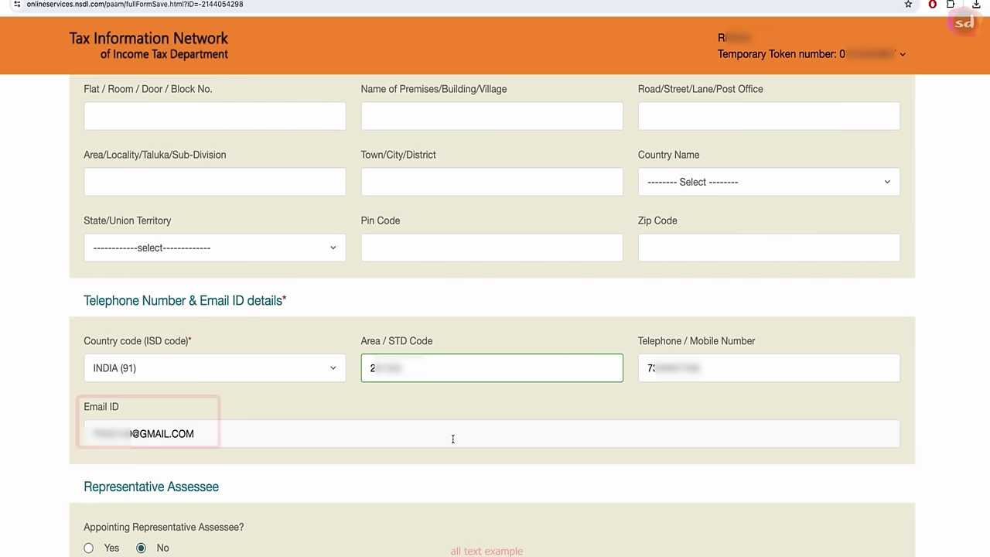
{"action": "scroll", "coordinate": [131, 364], "scroll_direction": "down", "scroll_amount": 3}
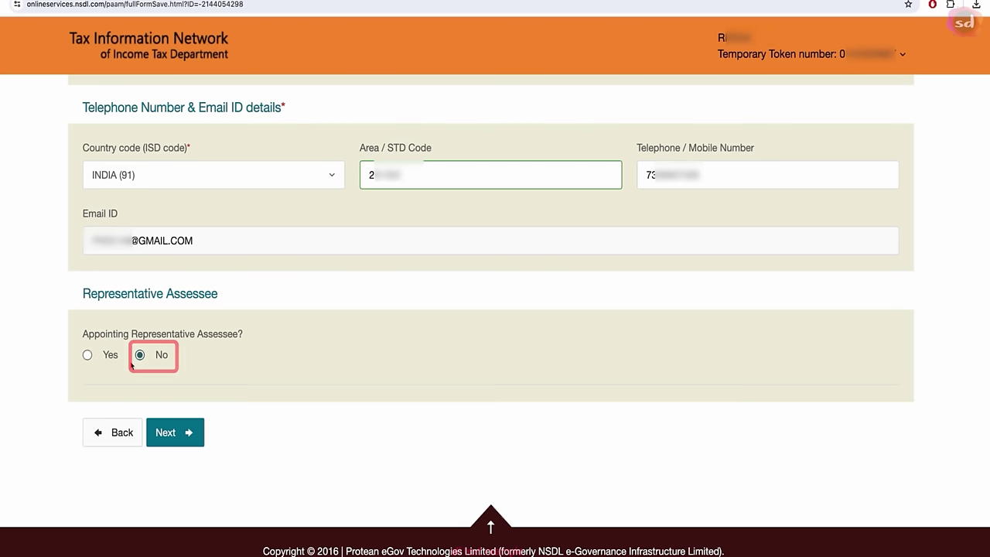
{"action": "left_click", "coordinate": [182, 434]}
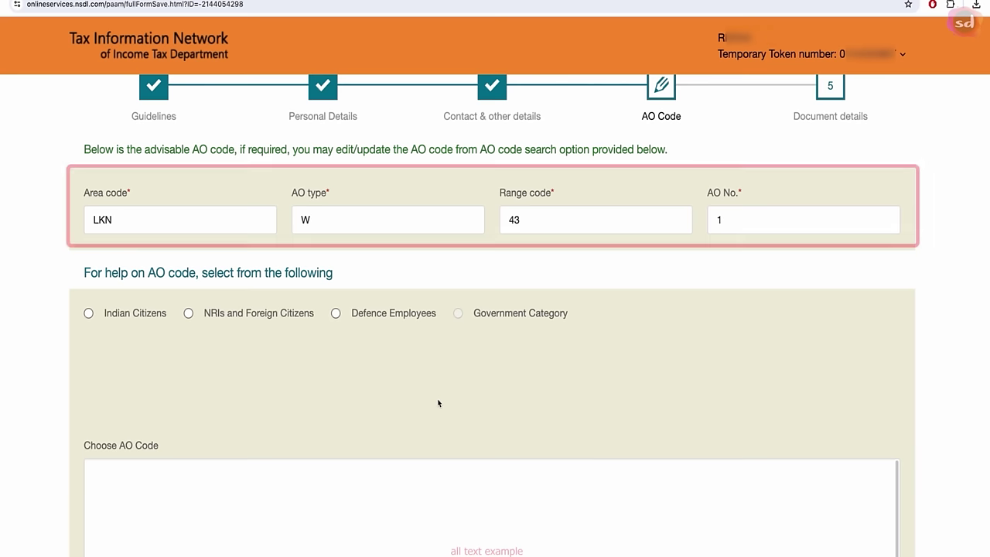
Step: Search AO codes for Indian Citizens in UTTAR PRADESH, city SITAPUR
{"action": "scroll", "coordinate": [443, 401], "scroll_direction": "down", "scroll_amount": 1}
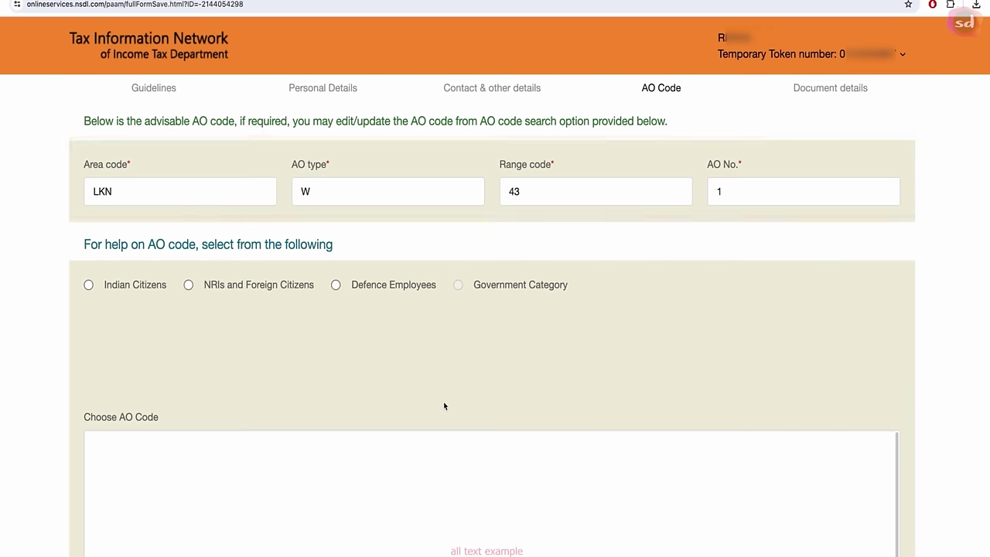
{"action": "scroll", "coordinate": [307, 389], "scroll_direction": "up", "scroll_amount": 2}
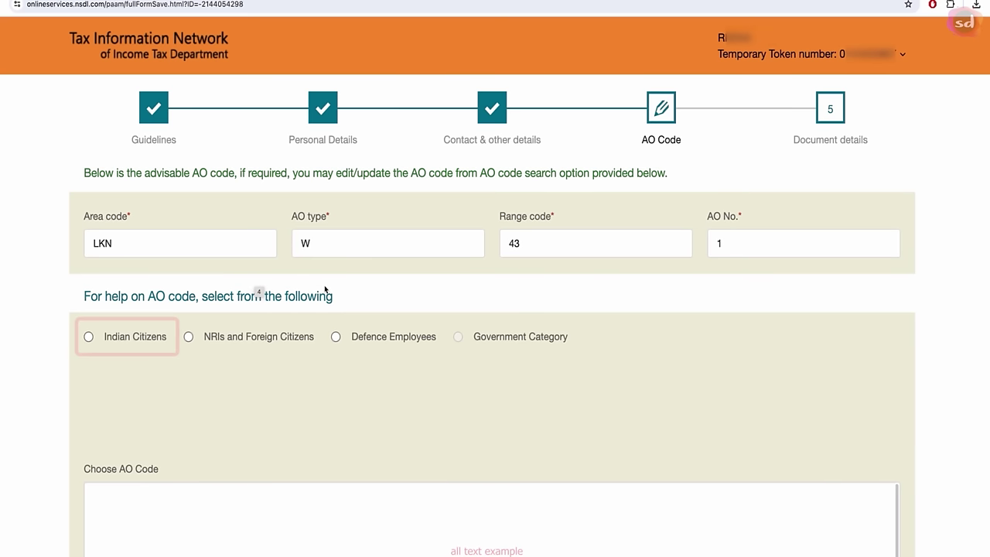
{"action": "left_click", "coordinate": [89, 337]}
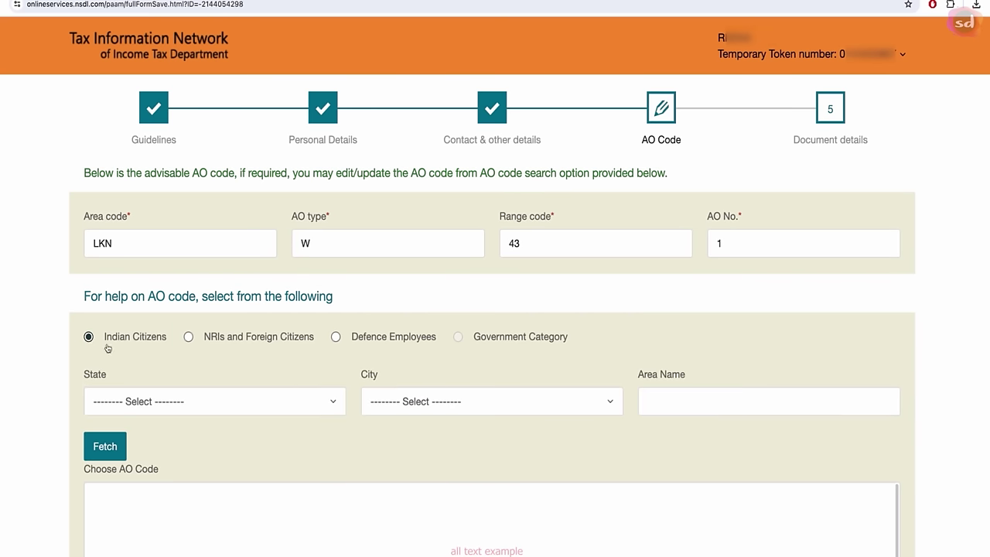
{"action": "scroll", "coordinate": [333, 428], "scroll_direction": "down", "scroll_amount": 1}
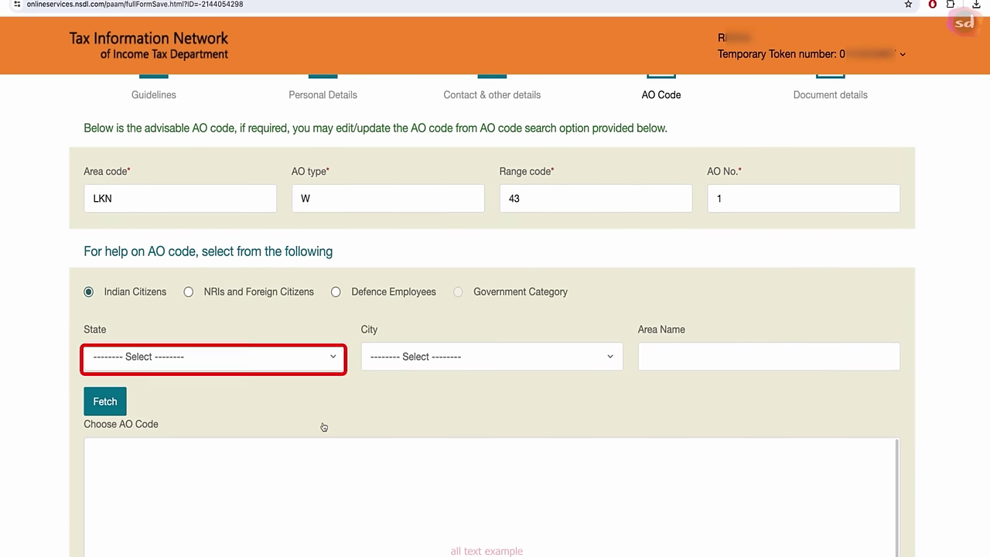
{"action": "left_click", "coordinate": [307, 374]}
{"action": "left_click", "coordinate": [132, 291]}
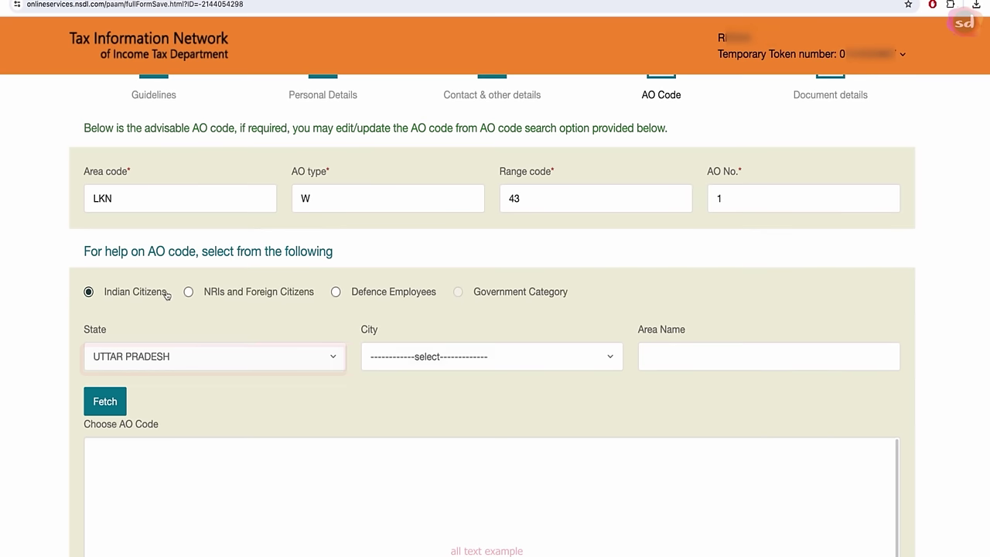
{"action": "left_click", "coordinate": [462, 358]}
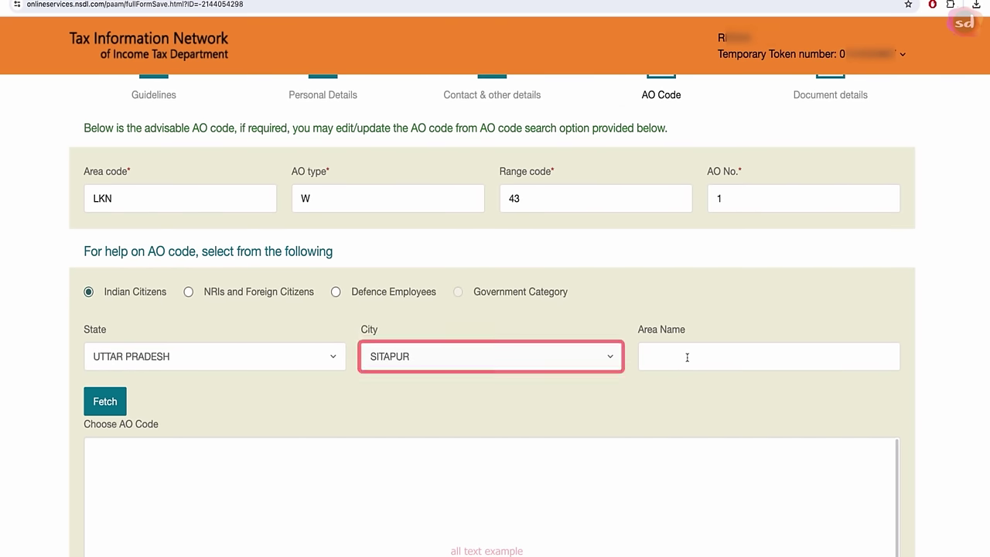
{"action": "left_click", "coordinate": [687, 357]}
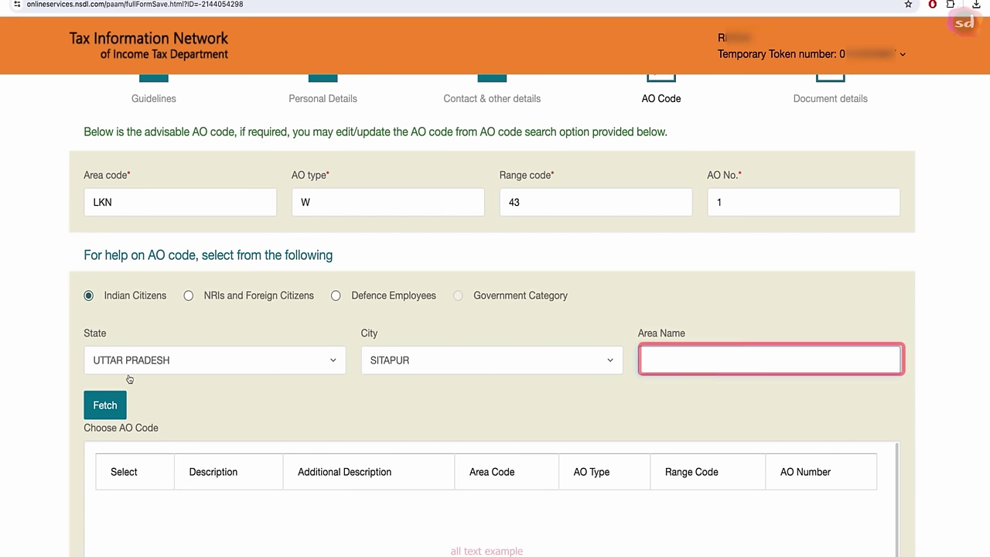
{"action": "left_click", "coordinate": [109, 396]}
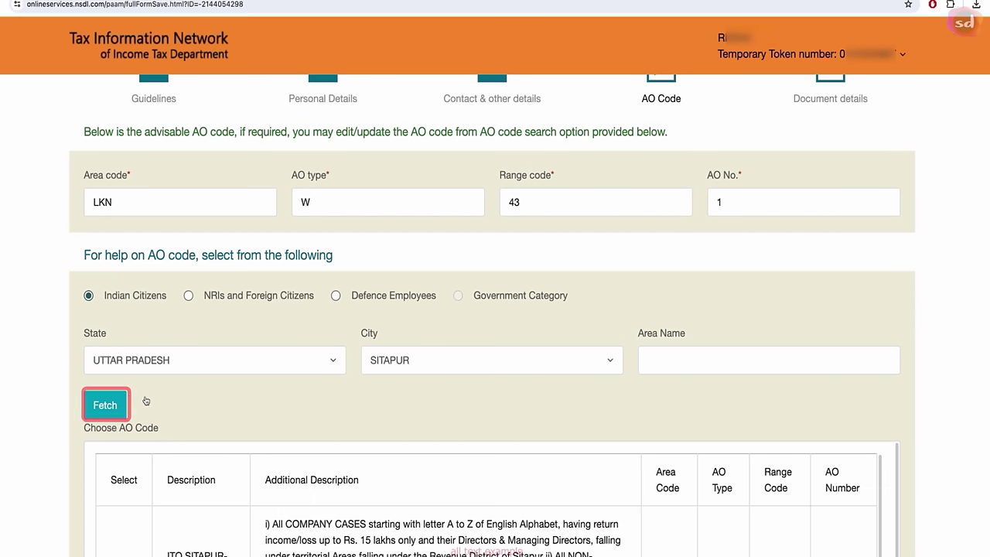
Step: Select the ITO,SITAPUR-NEW row (LKN, W, 43, 1) in the AO code table
{"action": "scroll", "coordinate": [371, 425], "scroll_direction": "down", "scroll_amount": 3}
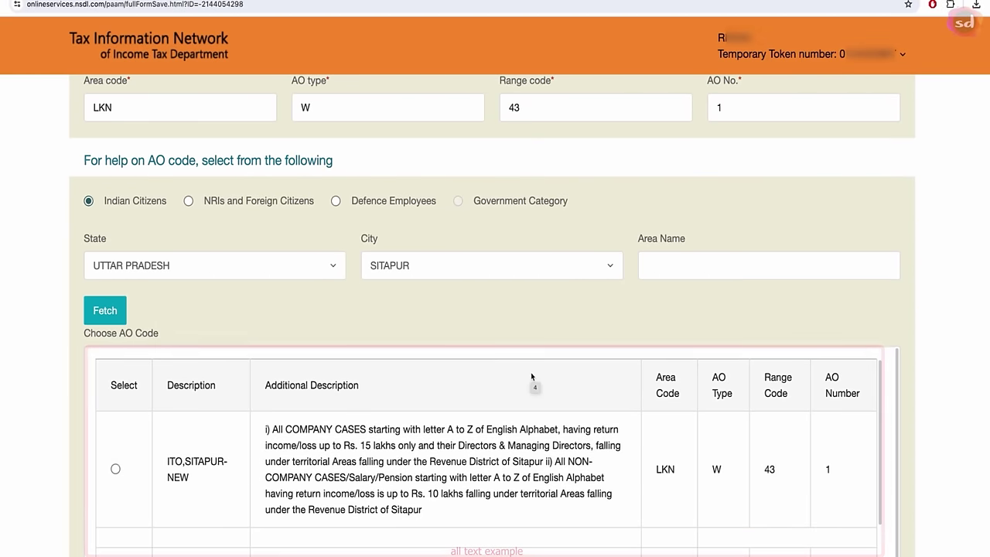
{"action": "scroll", "coordinate": [528, 381], "scroll_direction": "down", "scroll_amount": 1}
{"action": "scroll", "coordinate": [526, 378], "scroll_direction": "up", "scroll_amount": 1}
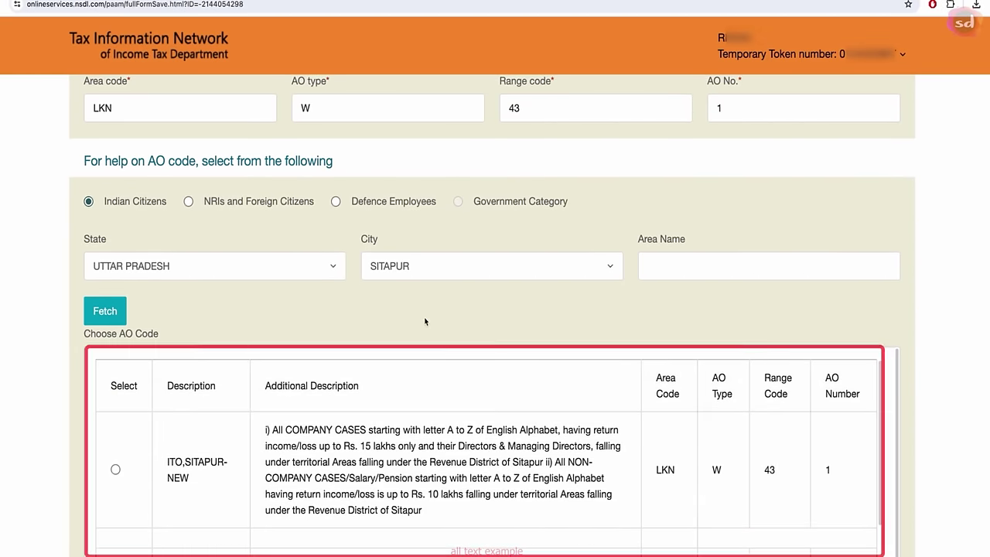
{"action": "scroll", "coordinate": [425, 322], "scroll_direction": "down", "scroll_amount": 2}
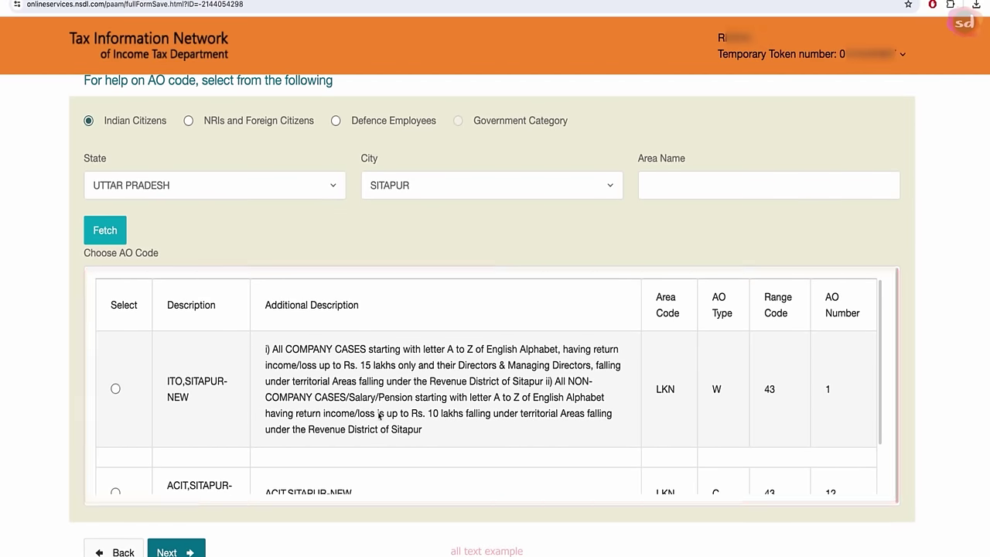
{"action": "scroll", "coordinate": [541, 376], "scroll_direction": "up", "scroll_amount": 1}
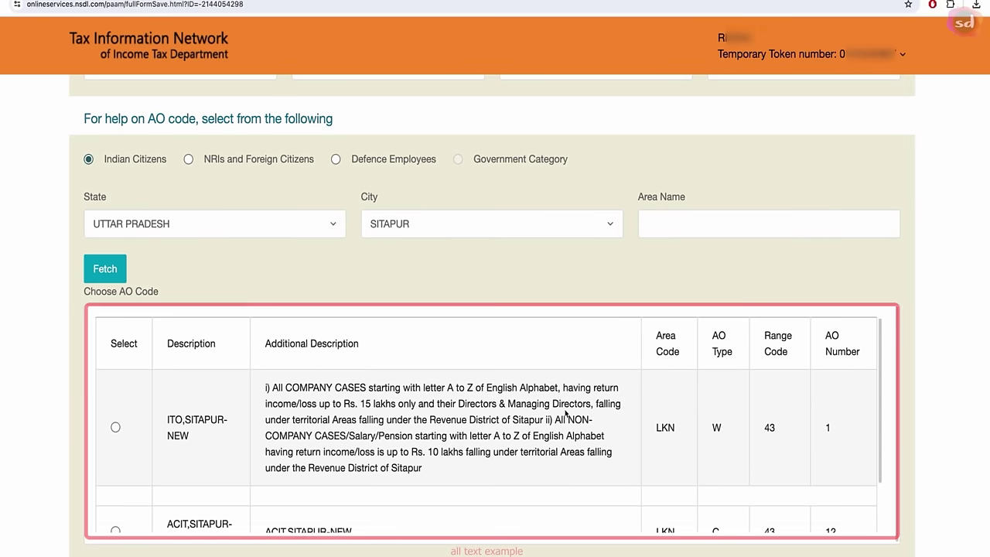
{"action": "scroll", "coordinate": [566, 414], "scroll_direction": "down", "scroll_amount": 1}
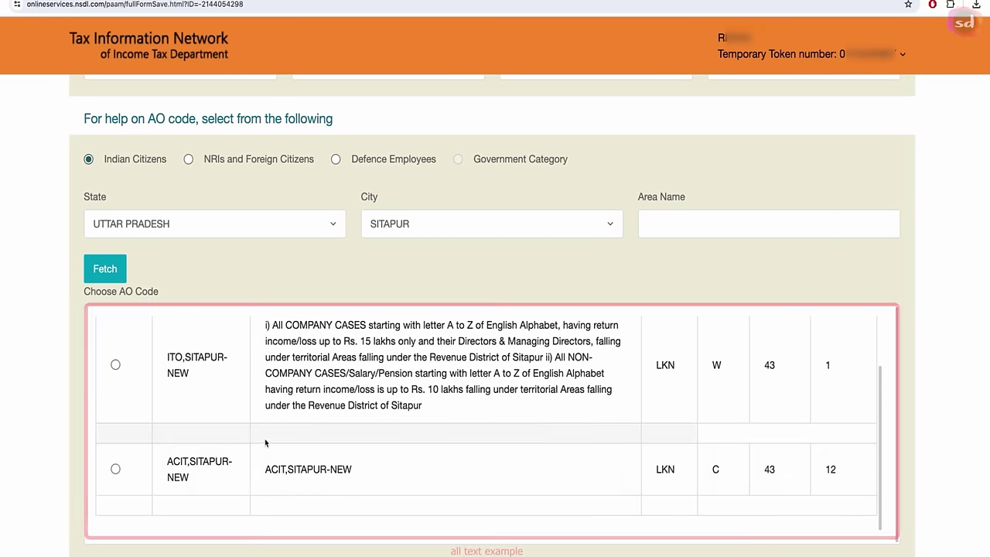
{"action": "scroll", "coordinate": [635, 449], "scroll_direction": "up", "scroll_amount": 2}
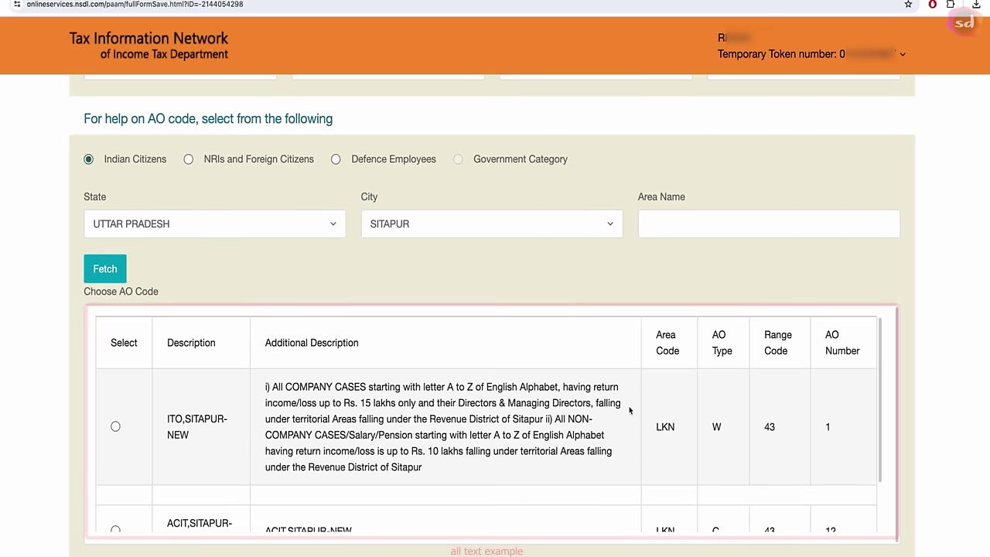
{"action": "scroll", "coordinate": [497, 413], "scroll_direction": "down", "scroll_amount": 1}
{"action": "left_click", "coordinate": [496, 413]}
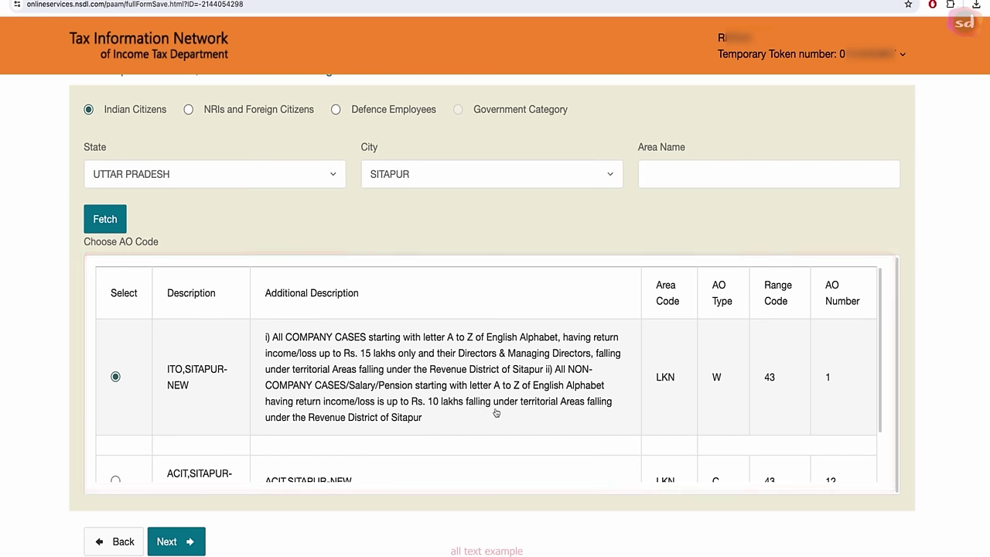
{"action": "scroll", "coordinate": [463, 422], "scroll_direction": "down", "scroll_amount": 1}
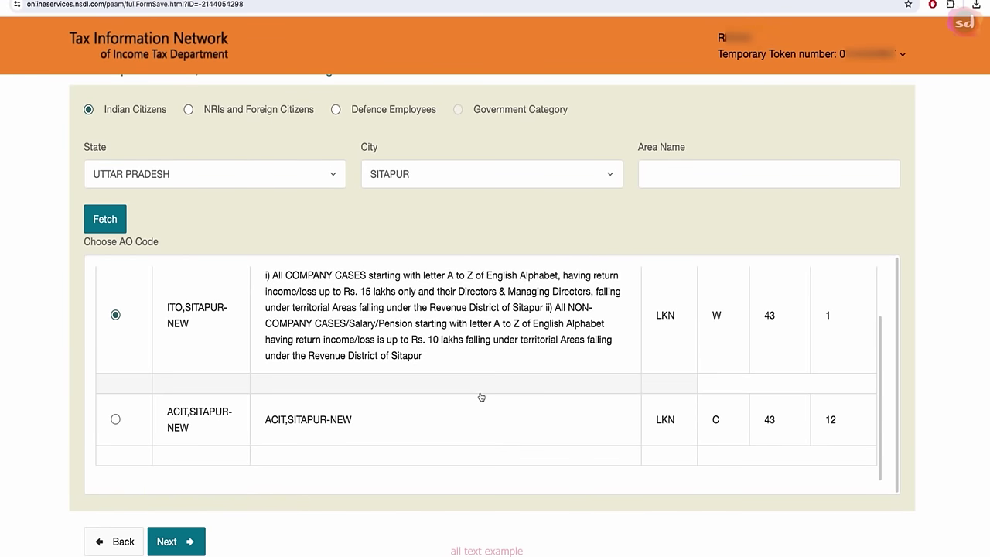
Step: Save the AO code, continue to document details, and choose AADHAAR Card as proof of identity
{"action": "left_click", "coordinate": [184, 545]}
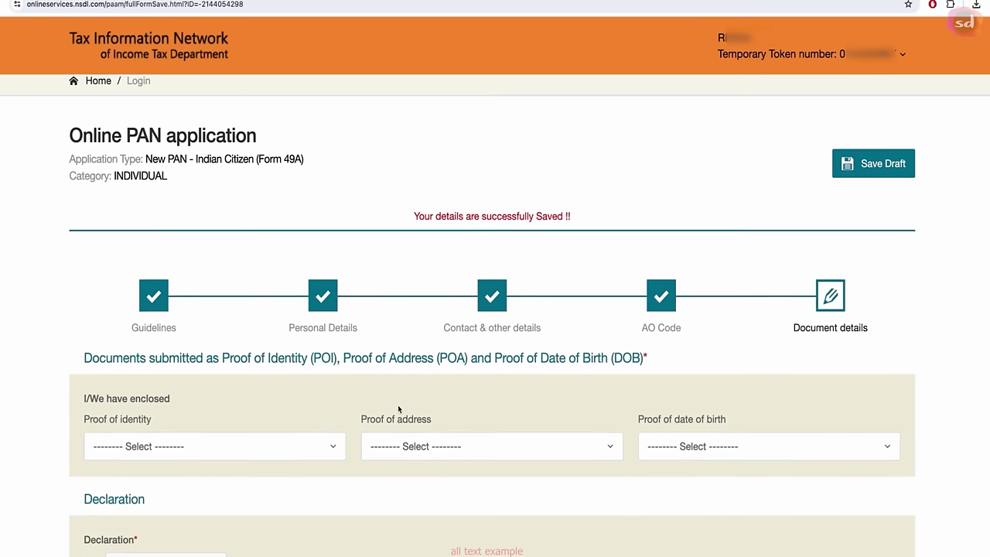
{"action": "scroll", "coordinate": [398, 408], "scroll_direction": "down", "scroll_amount": 3}
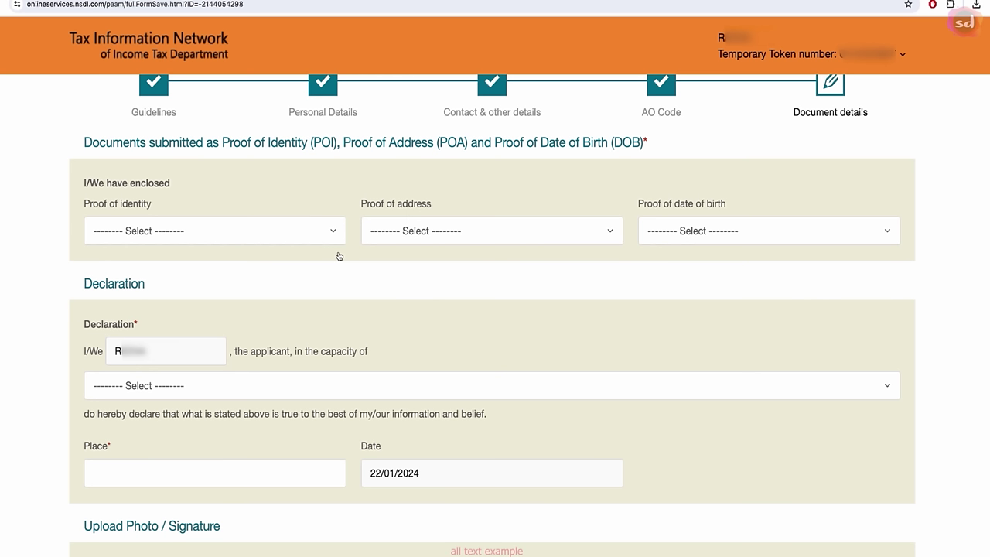
{"action": "left_click", "coordinate": [294, 236]}
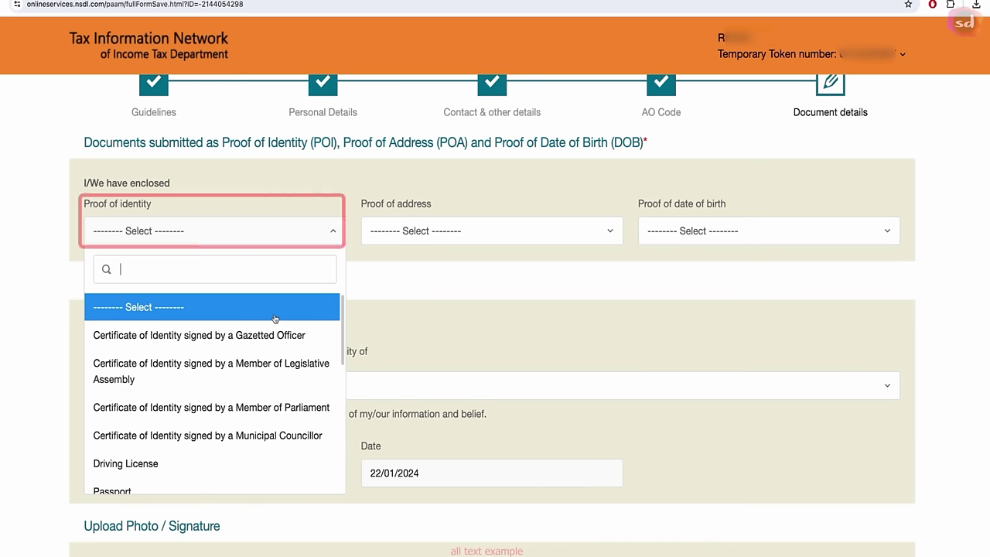
{"action": "scroll", "coordinate": [164, 380], "scroll_direction": "down", "scroll_amount": 2}
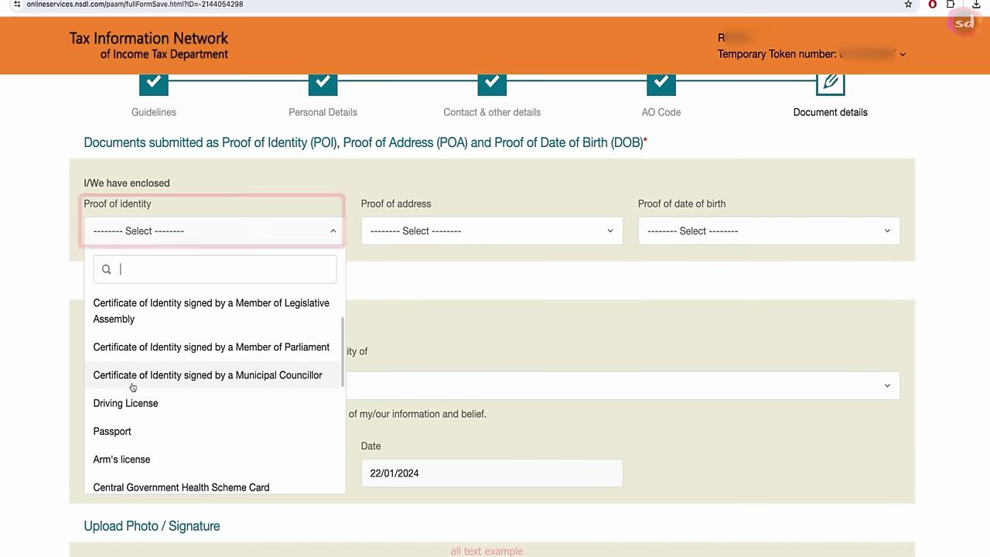
{"action": "scroll", "coordinate": [133, 387], "scroll_direction": "up", "scroll_amount": 2}
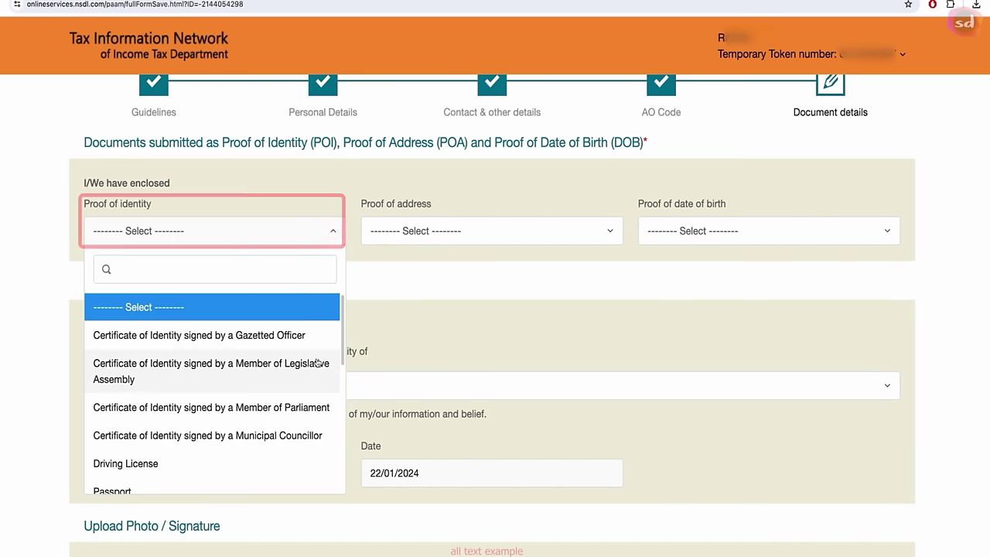
{"action": "scroll", "coordinate": [146, 389], "scroll_direction": "down", "scroll_amount": 2}
{"action": "scroll", "coordinate": [147, 389], "scroll_direction": "down", "scroll_amount": 2}
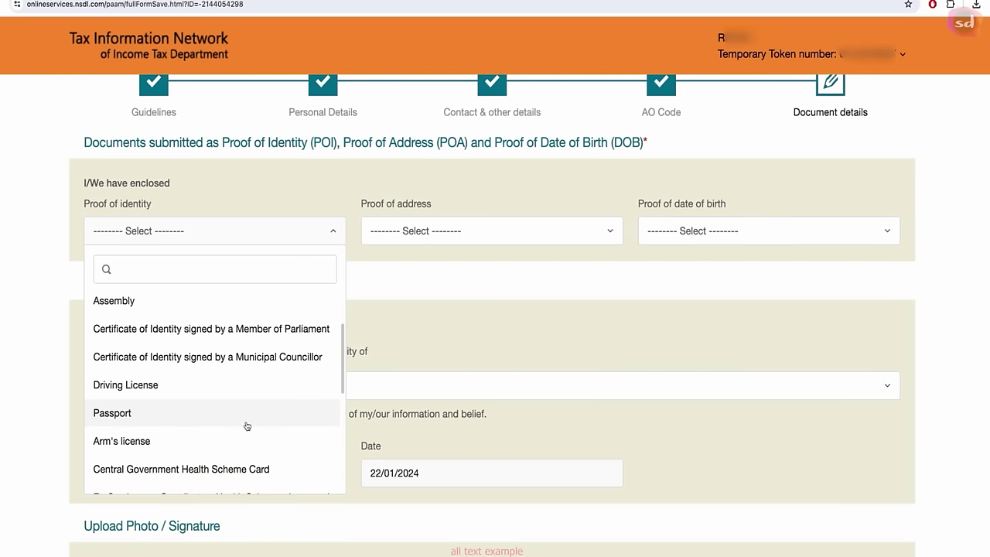
{"action": "scroll", "coordinate": [116, 390], "scroll_direction": "down", "scroll_amount": 3}
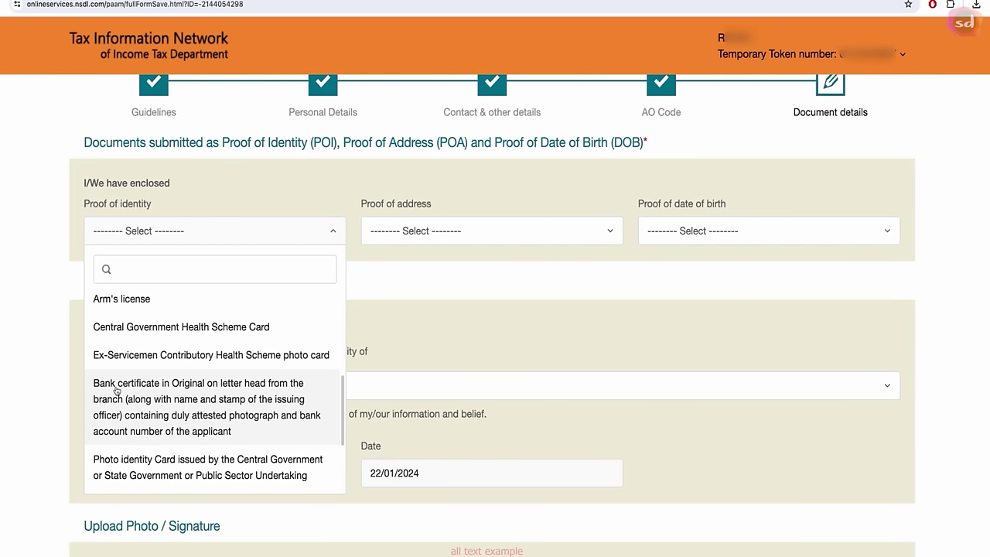
{"action": "scroll", "coordinate": [221, 447], "scroll_direction": "down", "scroll_amount": 7}
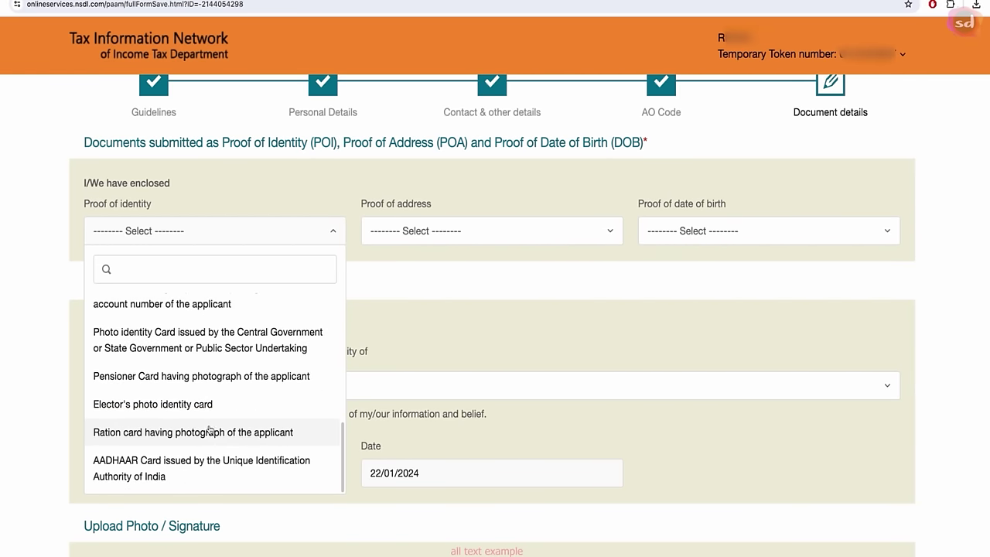
{"action": "scroll", "coordinate": [255, 427], "scroll_direction": "down", "scroll_amount": 1}
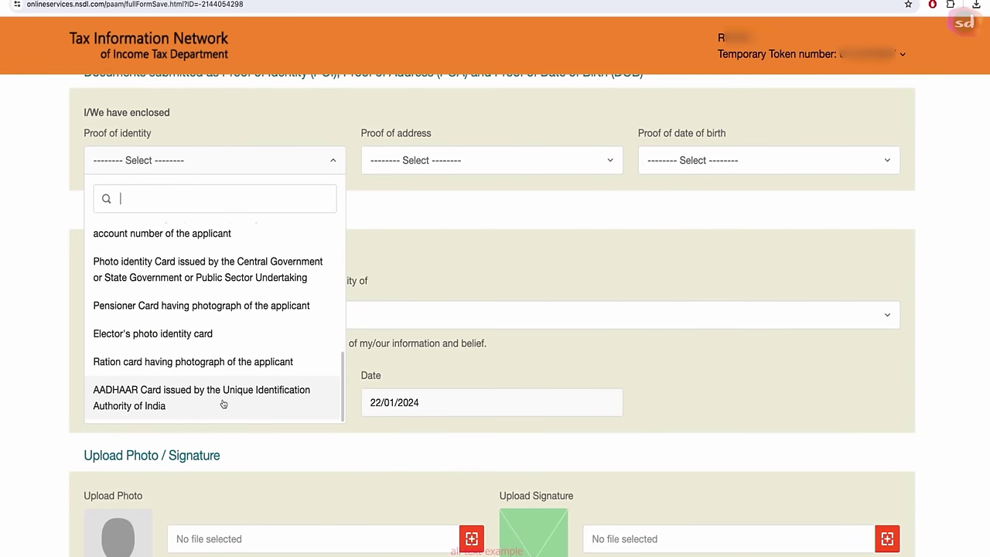
{"action": "left_click", "coordinate": [224, 401]}
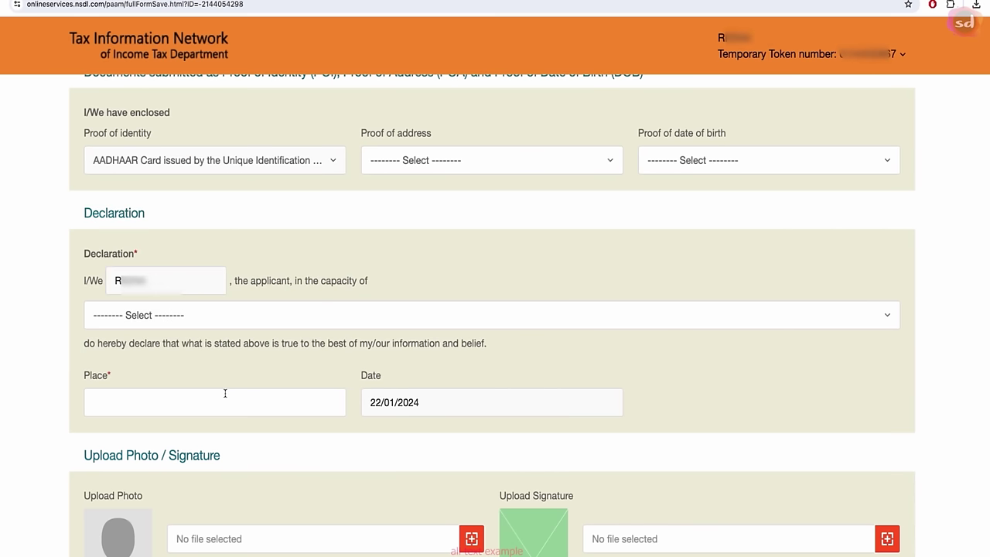
Step: Select the AADHAAR Card as proof of address and as proof of date of birth
{"action": "scroll", "coordinate": [362, 300], "scroll_direction": "up", "scroll_amount": 2}
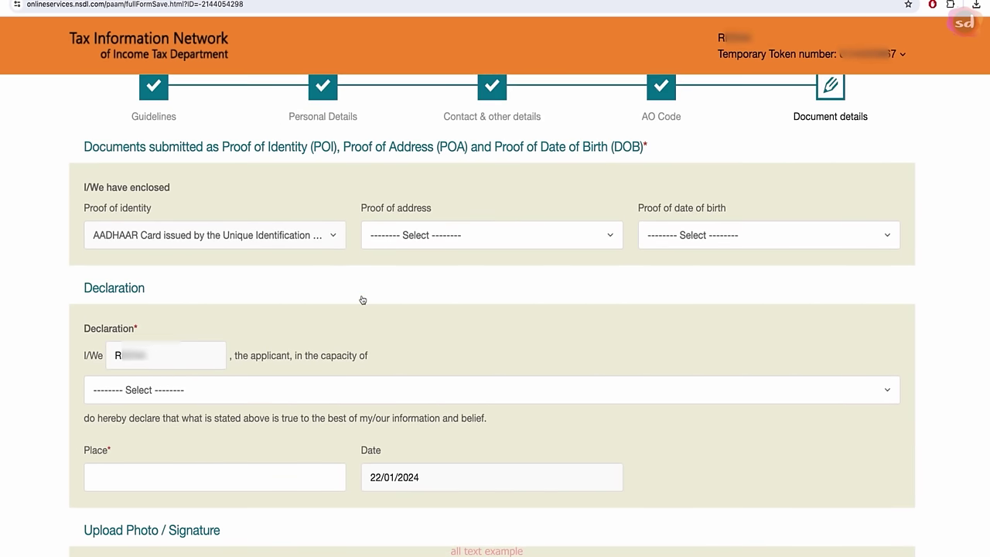
{"action": "left_click", "coordinate": [529, 239]}
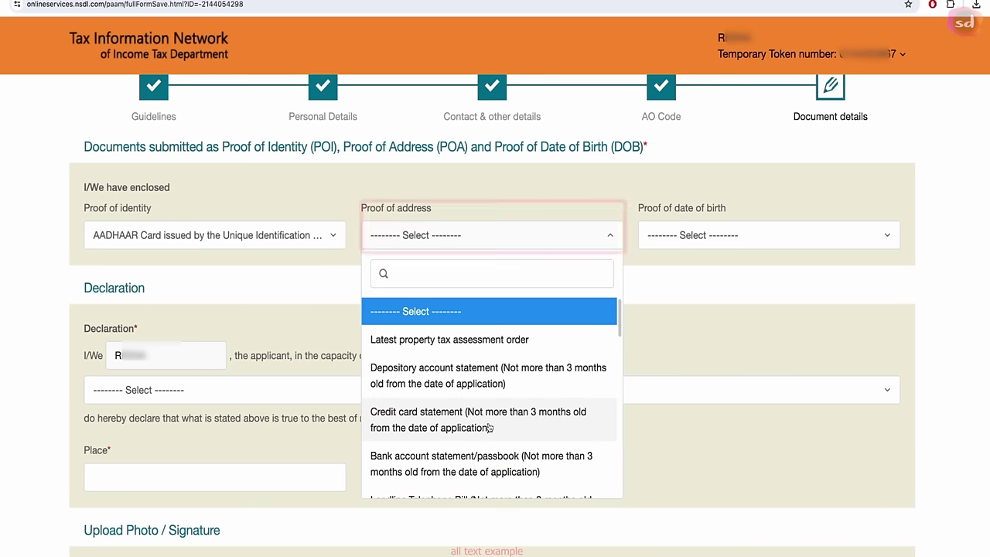
{"action": "scroll", "coordinate": [493, 424], "scroll_direction": "down", "scroll_amount": 1}
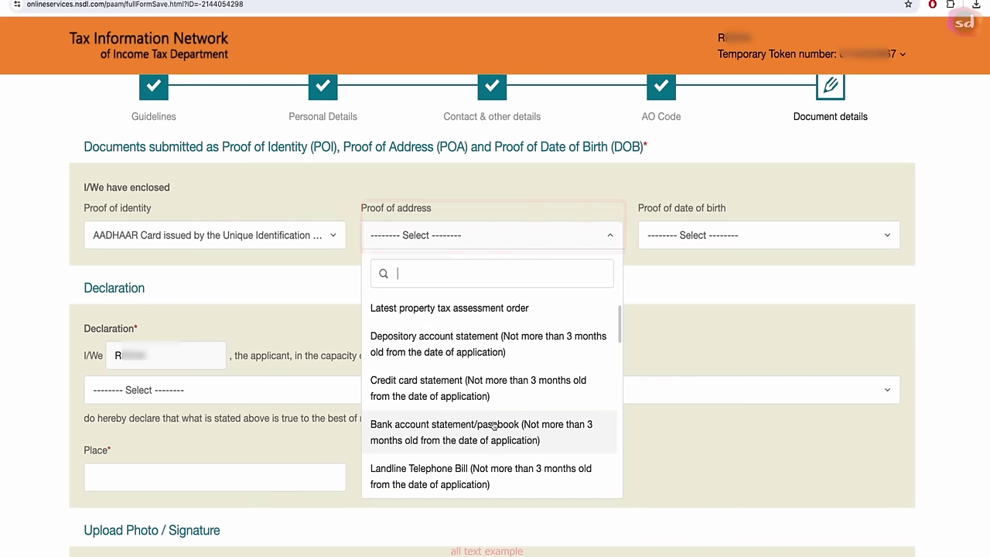
{"action": "scroll", "coordinate": [493, 425], "scroll_direction": "down", "scroll_amount": 6}
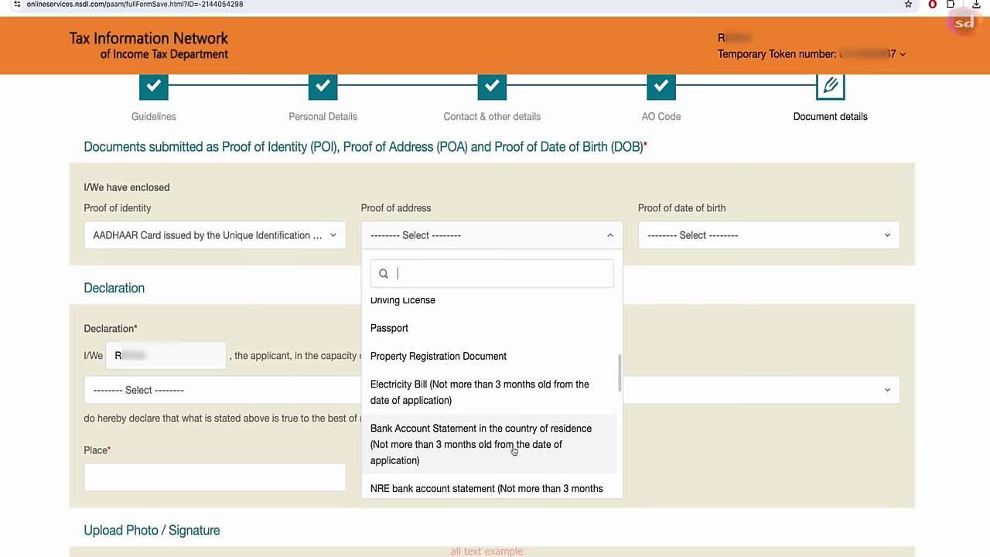
{"action": "scroll", "coordinate": [514, 451], "scroll_direction": "down", "scroll_amount": 4}
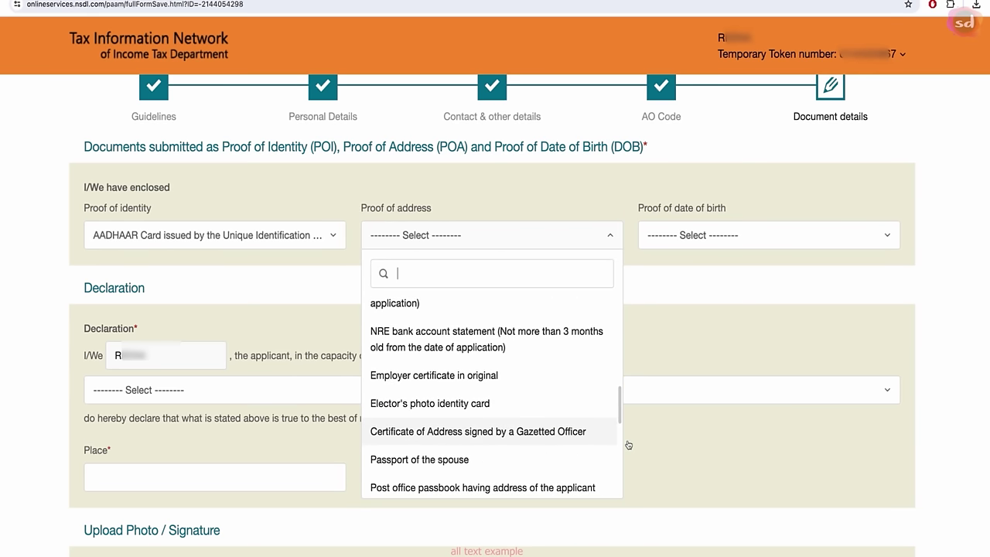
{"action": "scroll", "coordinate": [495, 433], "scroll_direction": "down", "scroll_amount": 5}
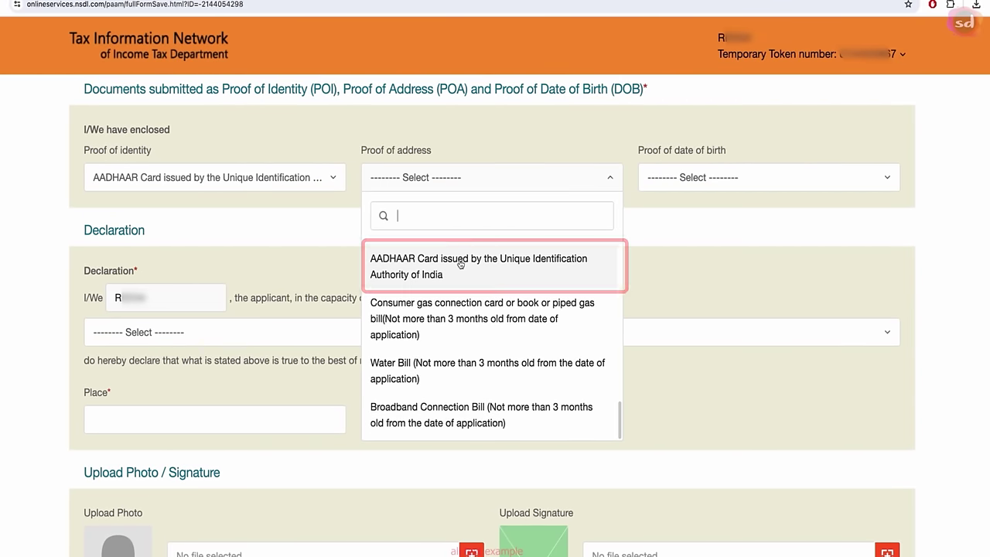
{"action": "left_click", "coordinate": [464, 272]}
{"action": "left_click", "coordinate": [712, 177]}
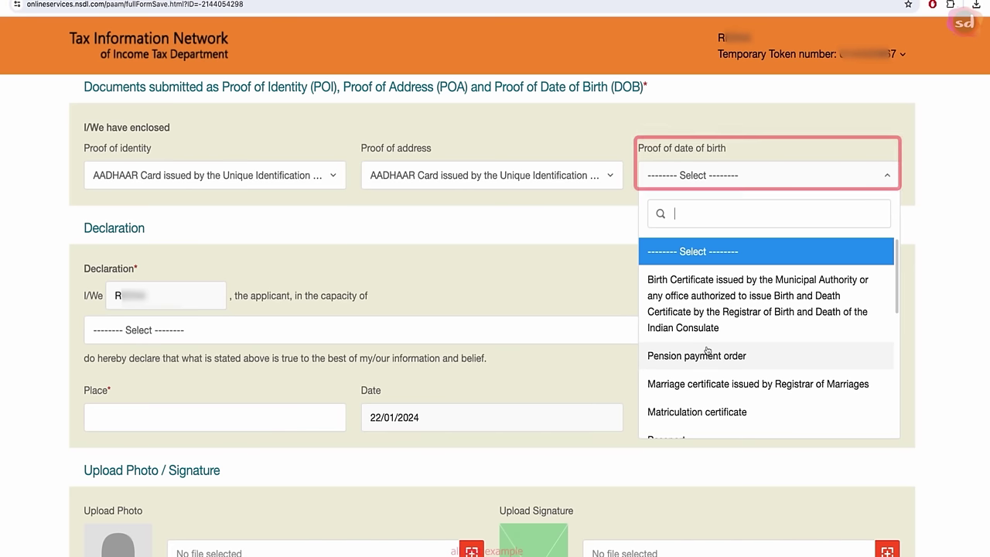
{"action": "scroll", "coordinate": [706, 350], "scroll_direction": "down", "scroll_amount": 5}
{"action": "left_click", "coordinate": [691, 344]}
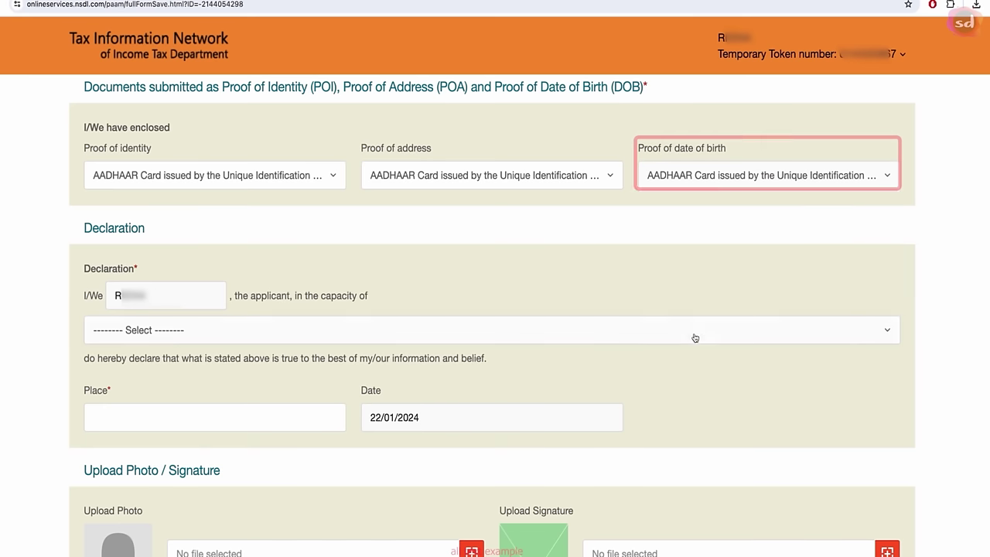
{"action": "left_click", "coordinate": [439, 330]}
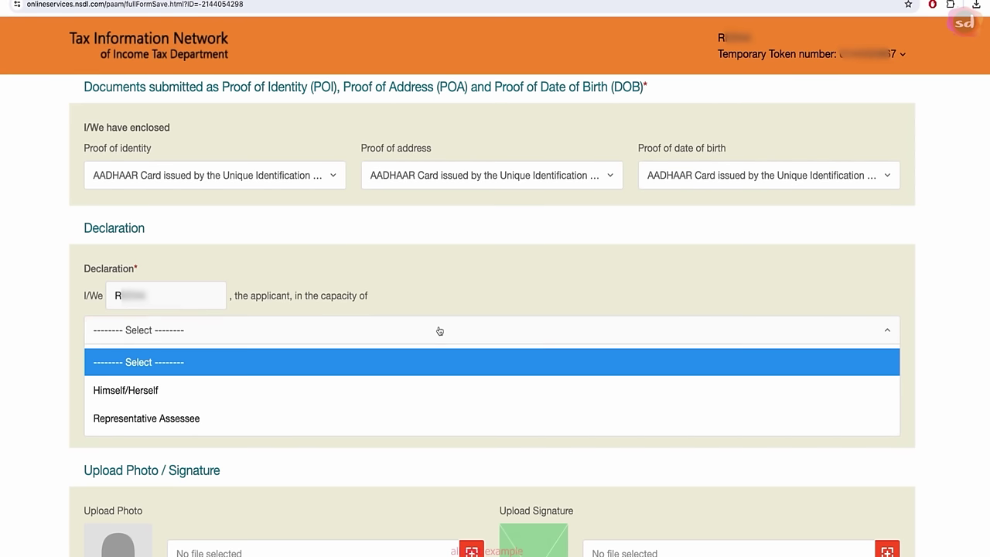
Step: Declare in the capacity of Himself/Herself, entering SITAPUR as the place of declaration
{"action": "left_click", "coordinate": [168, 400]}
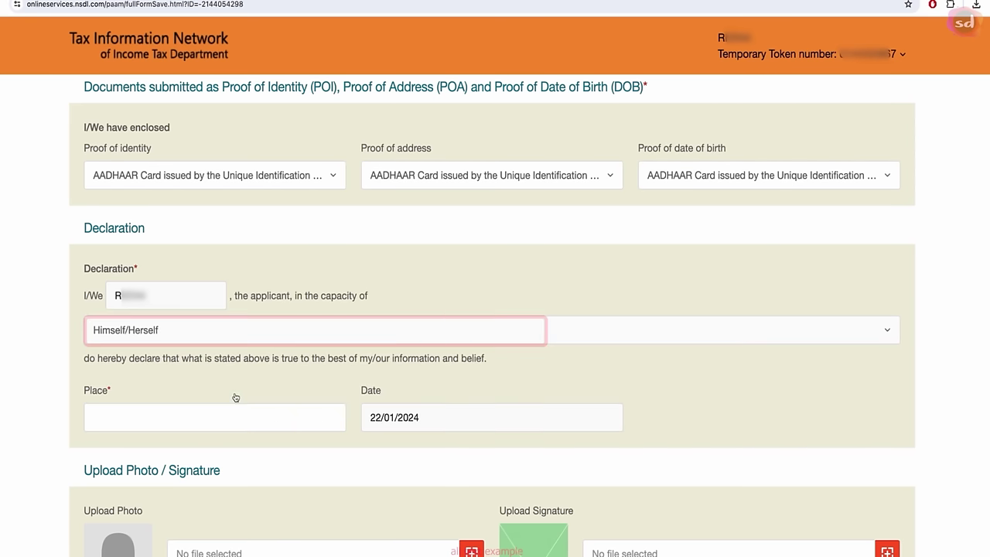
{"action": "scroll", "coordinate": [223, 356], "scroll_direction": "down", "scroll_amount": 2}
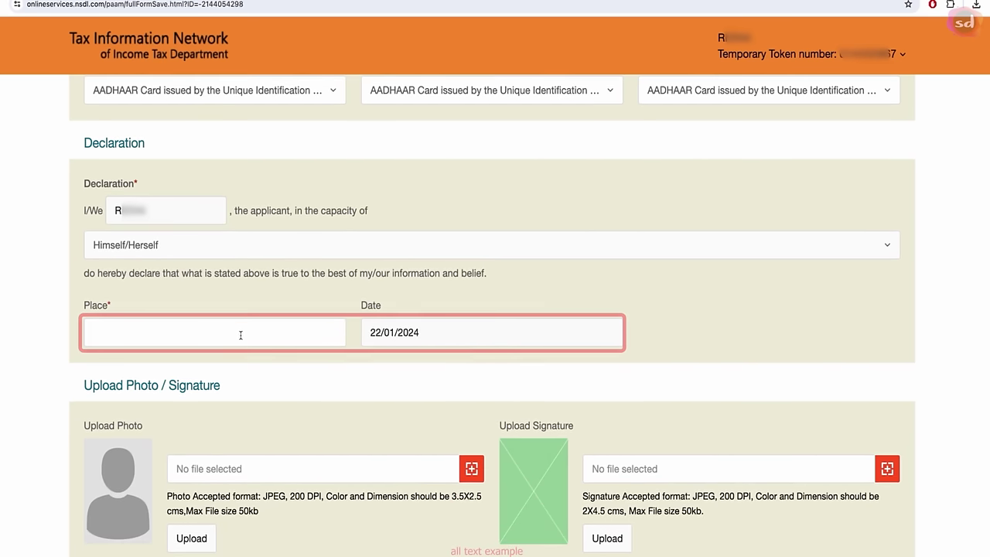
{"action": "left_click", "coordinate": [239, 338]}
{"action": "type", "text": "SITAPUR"}
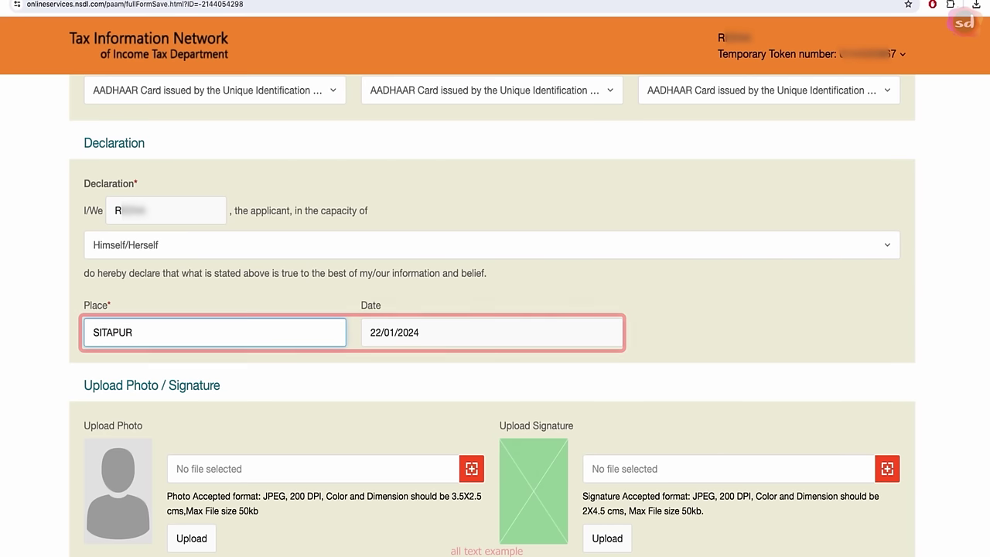
{"action": "scroll", "coordinate": [574, 376], "scroll_direction": "down", "scroll_amount": 3}
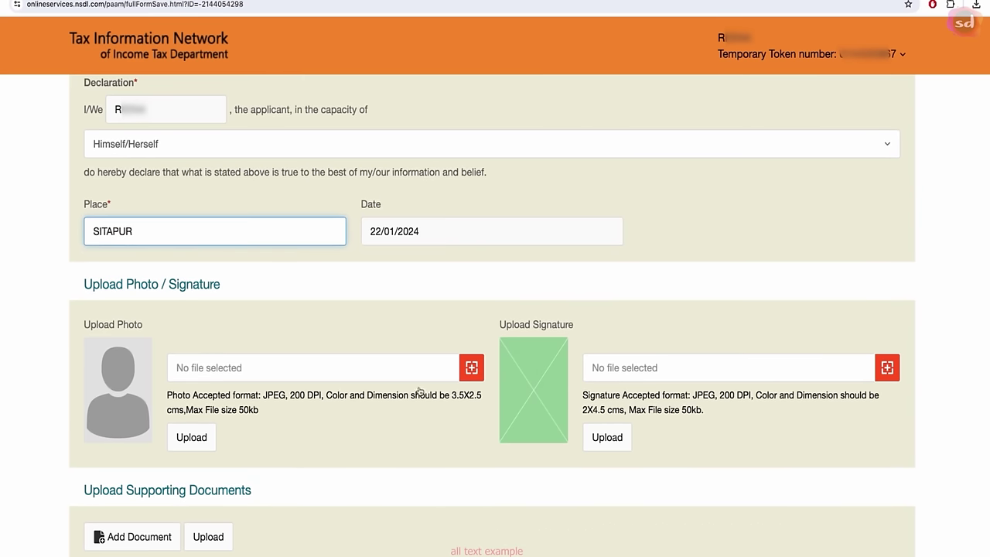
{"action": "scroll", "coordinate": [462, 393], "scroll_direction": "down", "scroll_amount": 1}
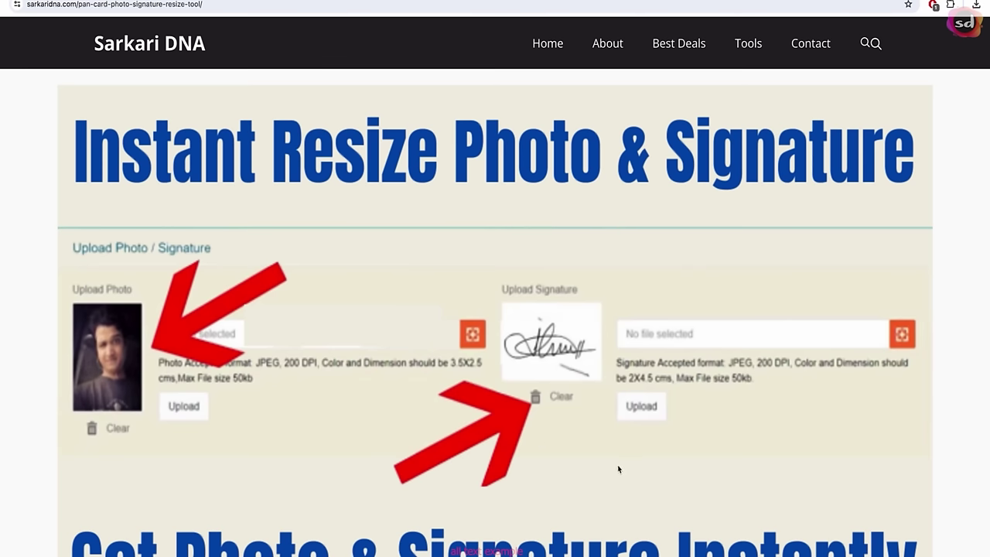
Step: In the Sarkari DNA resize tool, set the photo to 3.5 × 2.5 at 300 DPI, then dismiss the file picker
{"action": "scroll", "coordinate": [618, 466], "scroll_direction": "down", "scroll_amount": 3}
{"action": "scroll", "coordinate": [616, 488], "scroll_direction": "down", "scroll_amount": 5}
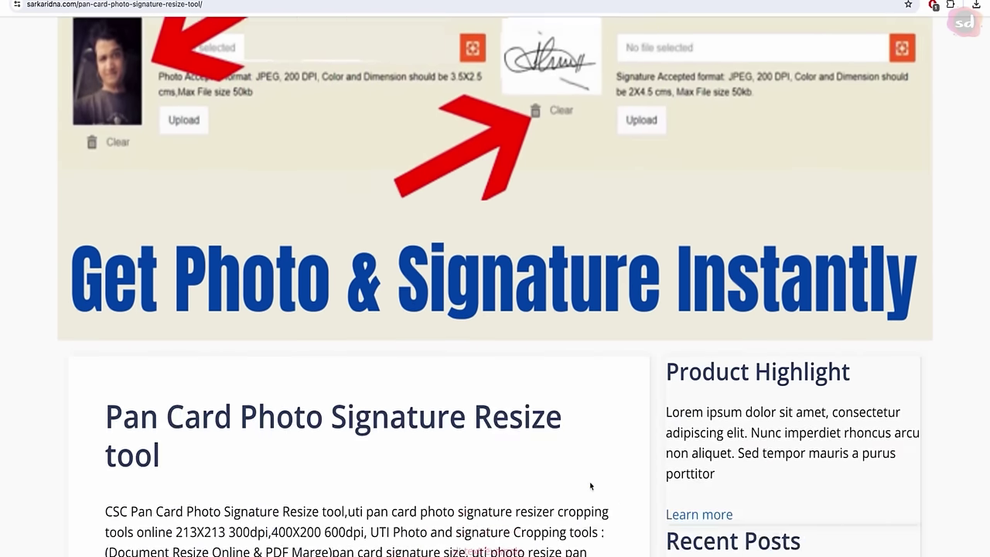
{"action": "scroll", "coordinate": [345, 460], "scroll_direction": "down", "scroll_amount": 3}
{"action": "scroll", "coordinate": [345, 459], "scroll_direction": "down", "scroll_amount": 1}
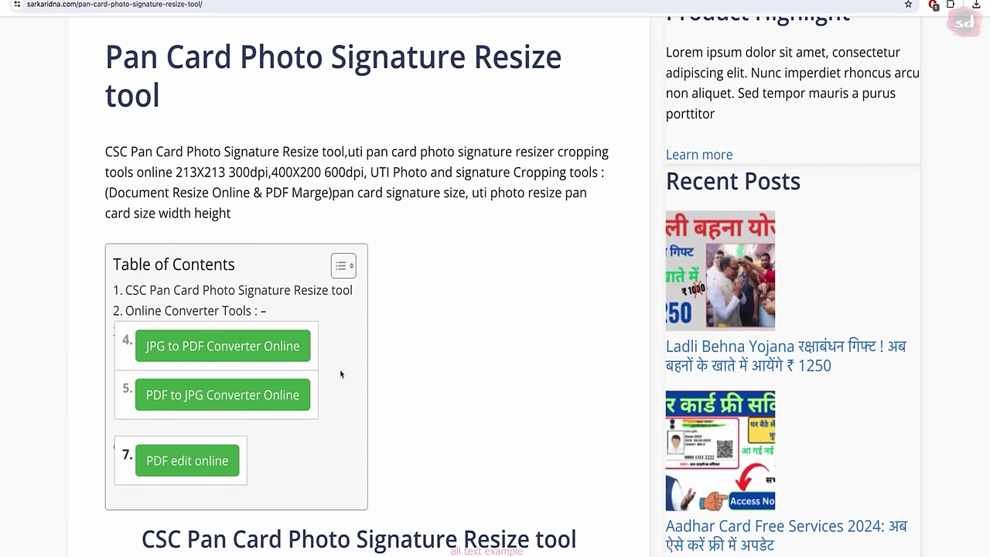
{"action": "scroll", "coordinate": [343, 375], "scroll_direction": "down", "scroll_amount": 8}
{"action": "scroll", "coordinate": [342, 375], "scroll_direction": "down", "scroll_amount": 4}
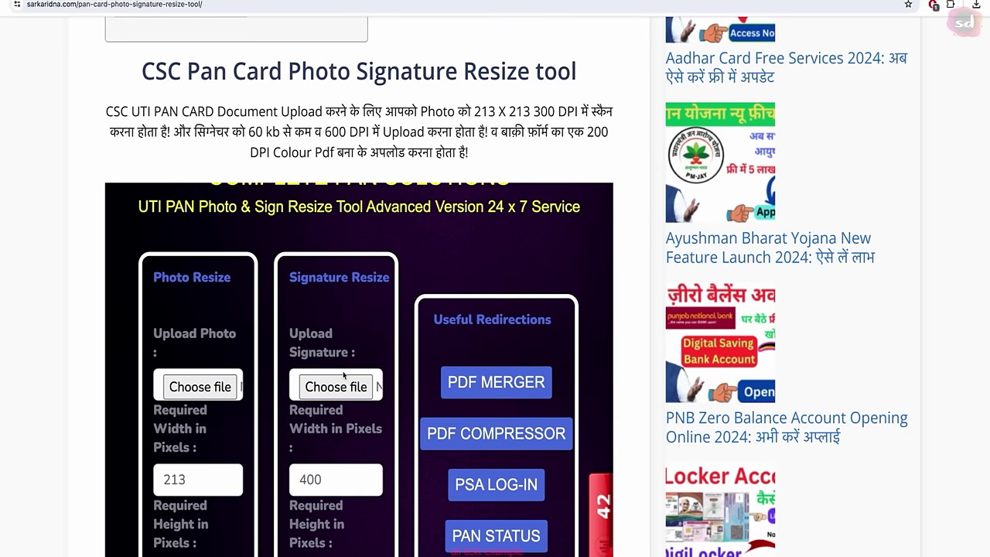
{"action": "scroll", "coordinate": [648, 388], "scroll_direction": "down", "scroll_amount": 3}
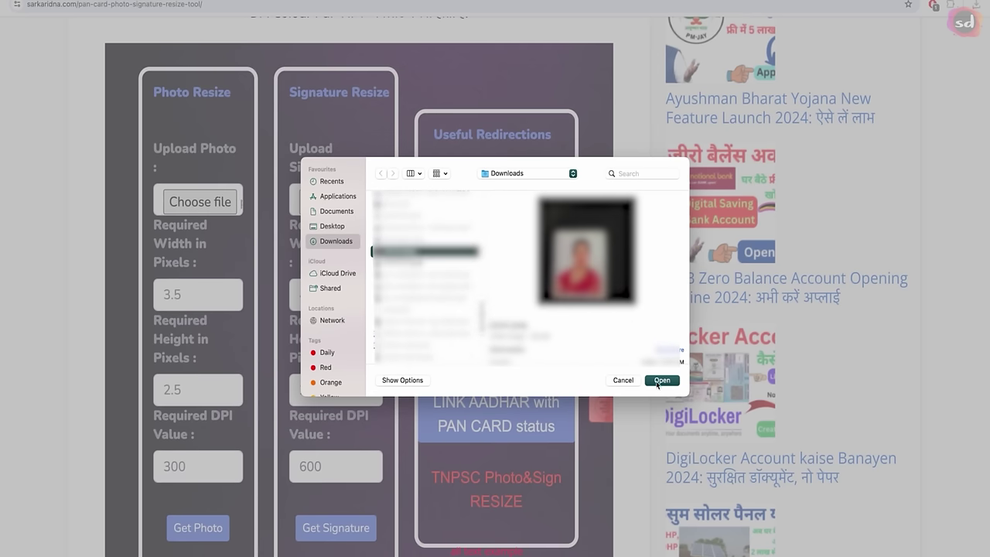
{"action": "left_click", "coordinate": [661, 379]}
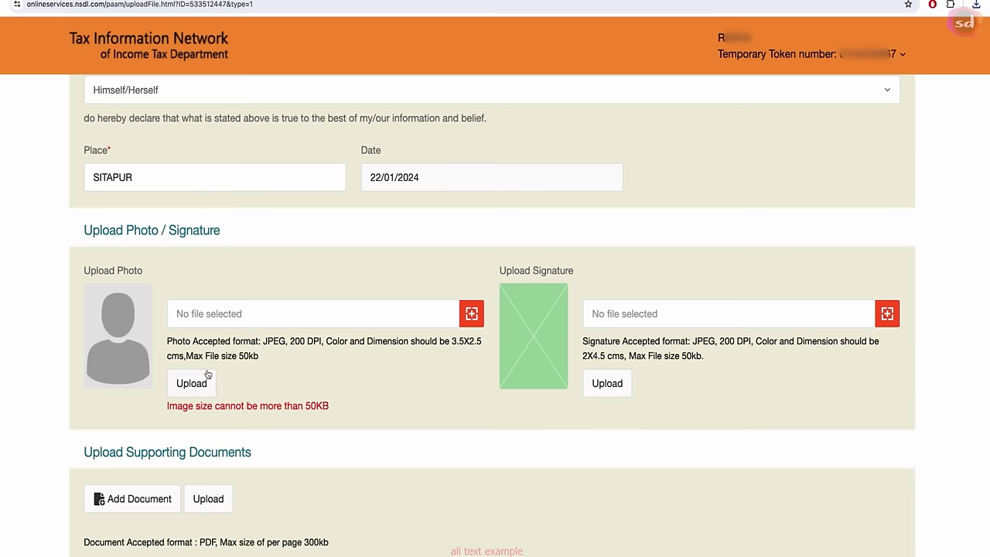
Step: Upload the photo and signature, attach the Aadhaar PDF as a supporting document, and submit
{"action": "left_click", "coordinate": [257, 314]}
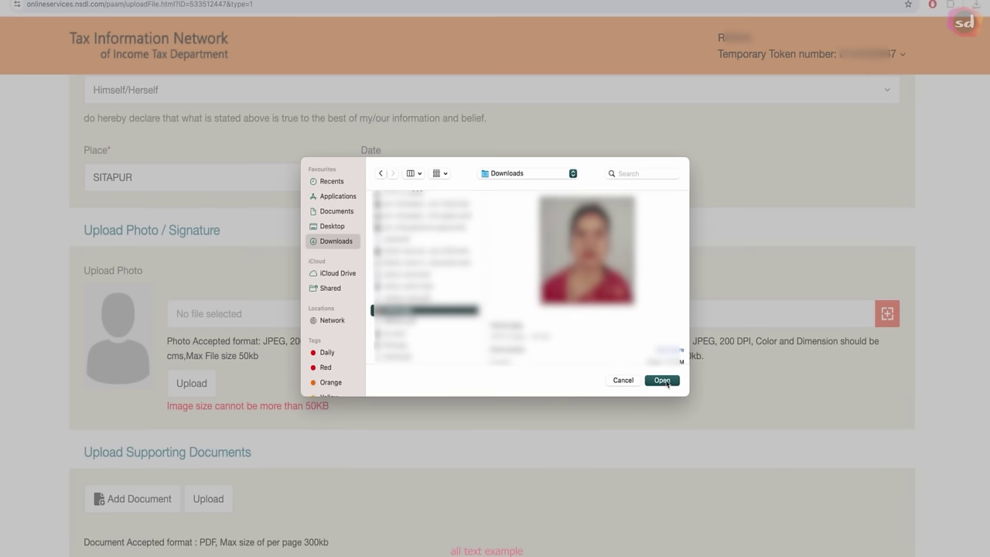
{"action": "left_click", "coordinate": [663, 379]}
{"action": "left_click", "coordinate": [193, 383]}
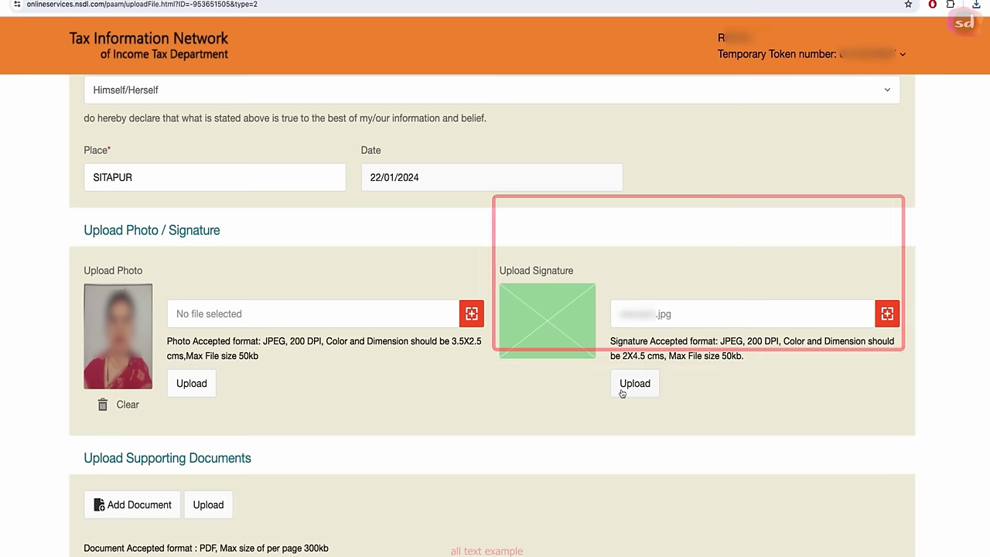
{"action": "left_click", "coordinate": [630, 387]}
{"action": "scroll", "coordinate": [495, 464], "scroll_direction": "down", "scroll_amount": 3}
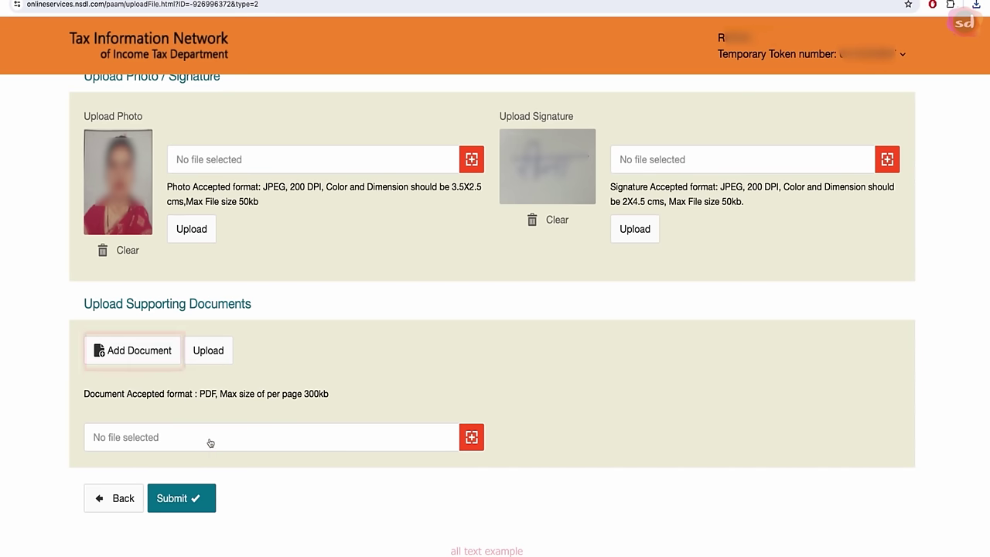
{"action": "left_click", "coordinate": [209, 442]}
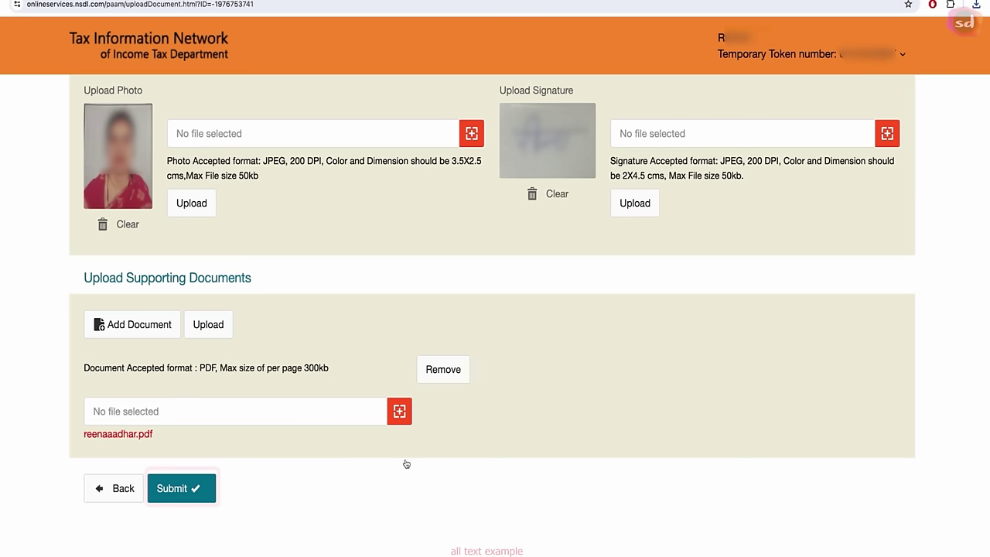
{"action": "left_click", "coordinate": [186, 490]}
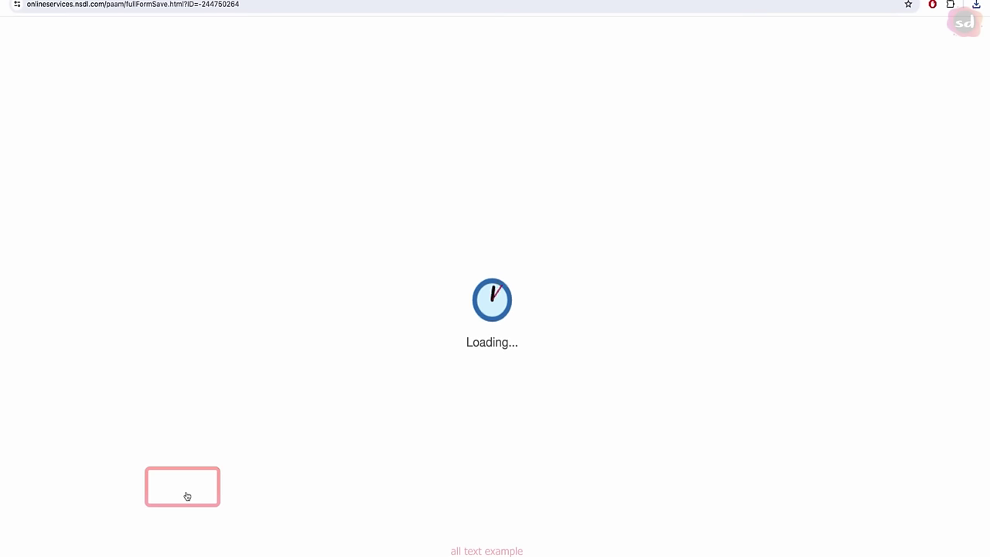
Step: Check every detail on the confirmation form, then proceed to the payment page
{"action": "scroll", "coordinate": [382, 444], "scroll_direction": "down", "scroll_amount": 2}
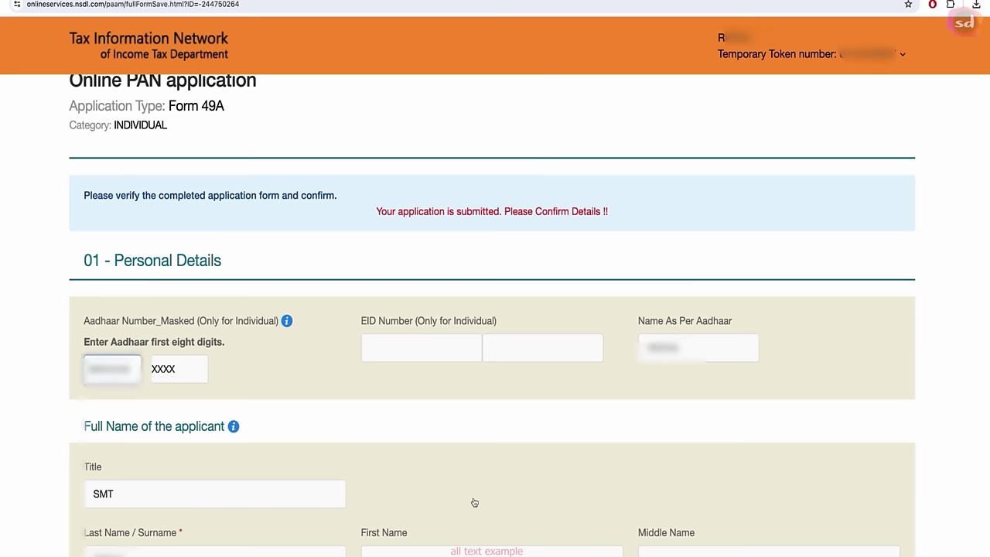
{"action": "scroll", "coordinate": [474, 503], "scroll_direction": "down", "scroll_amount": 6}
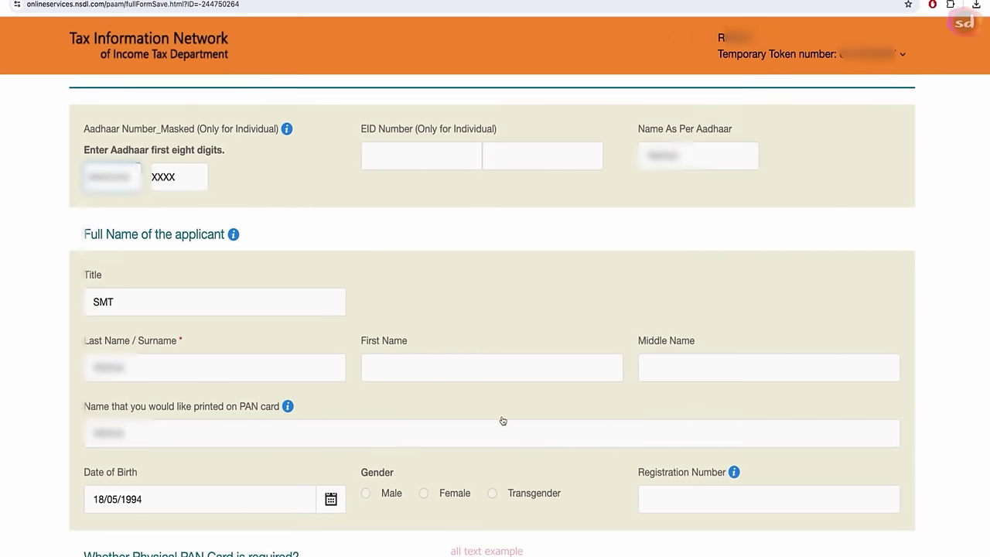
{"action": "scroll", "coordinate": [503, 421], "scroll_direction": "down", "scroll_amount": 15}
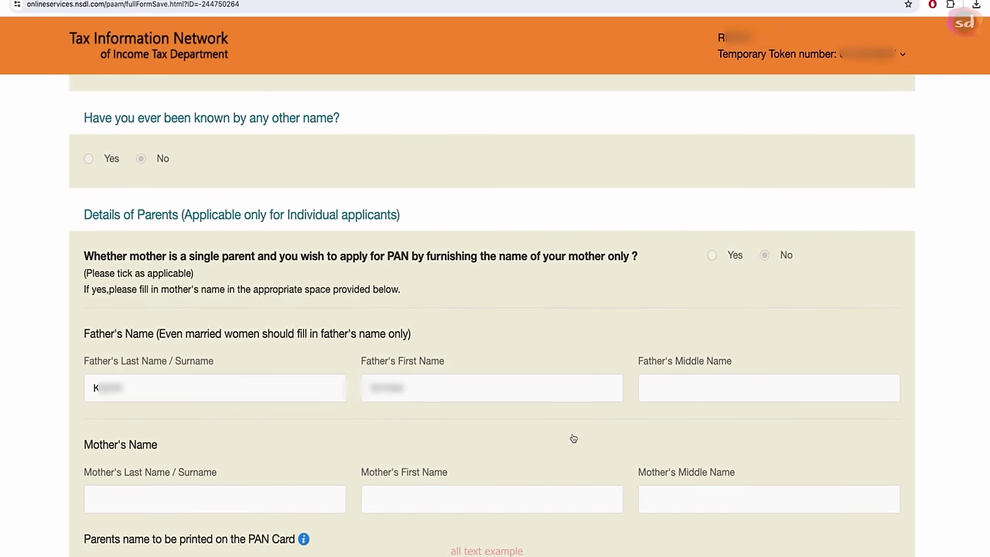
{"action": "scroll", "coordinate": [623, 462], "scroll_direction": "down", "scroll_amount": 9}
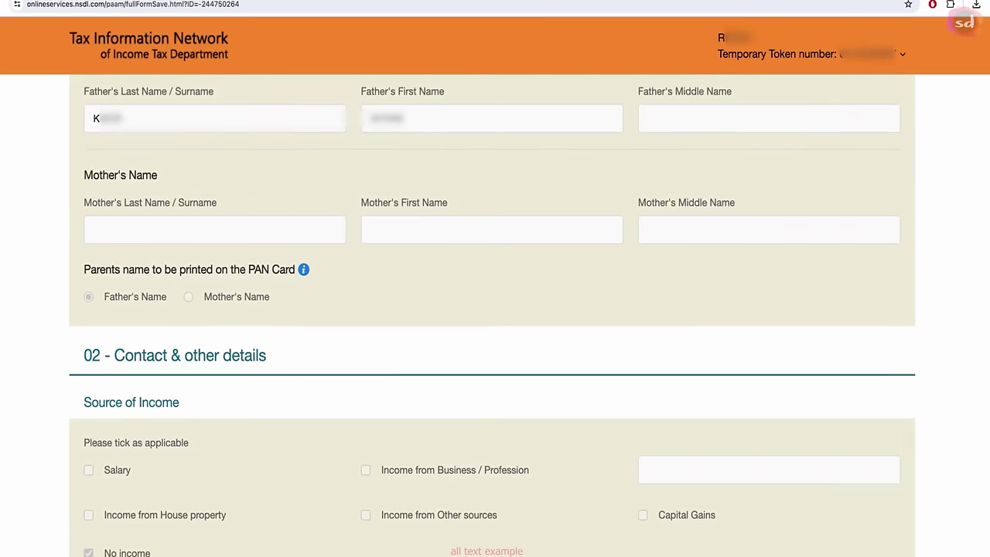
{"action": "scroll", "coordinate": [549, 477], "scroll_direction": "down", "scroll_amount": 20}
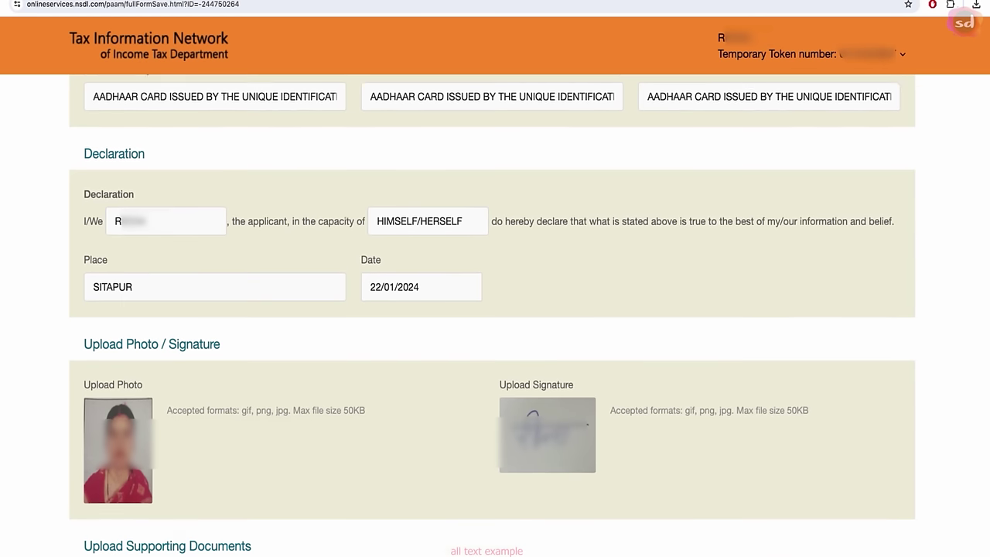
{"action": "scroll", "coordinate": [477, 438], "scroll_direction": "down", "scroll_amount": 5}
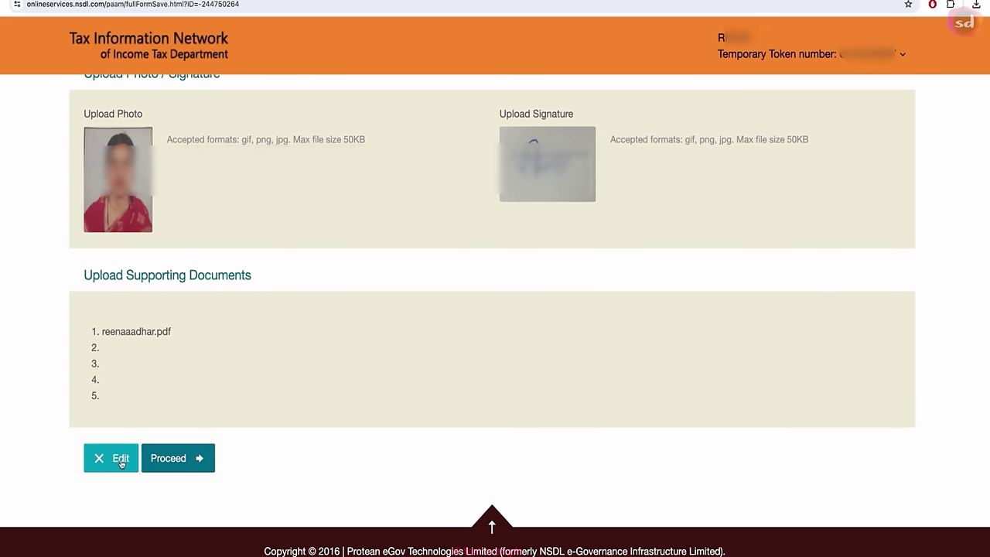
{"action": "left_click", "coordinate": [175, 461]}
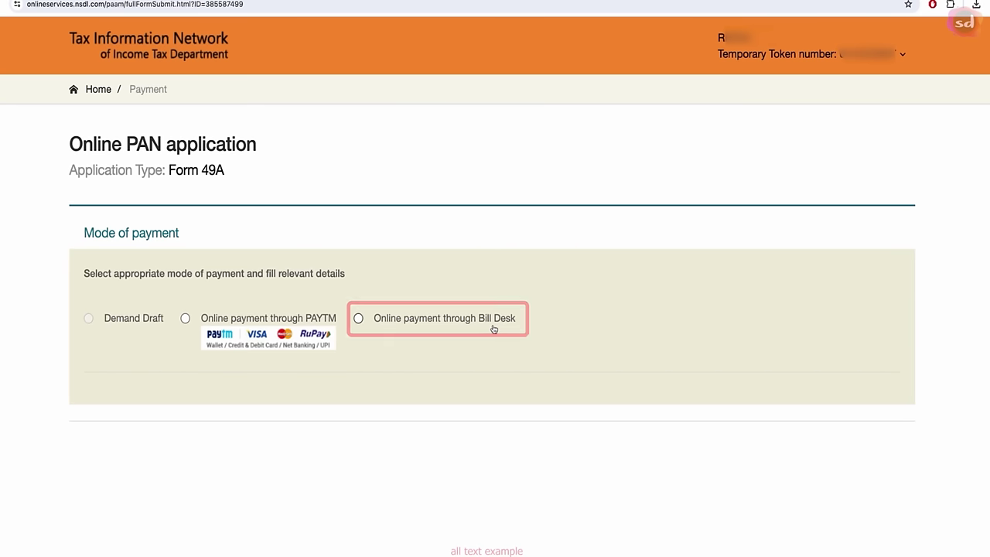
Step: Choose Bill Desk online payment, agree to the terms of service, and proceed to payment
{"action": "left_click", "coordinate": [358, 318]}
{"action": "scroll", "coordinate": [493, 329], "scroll_direction": "down", "scroll_amount": 5}
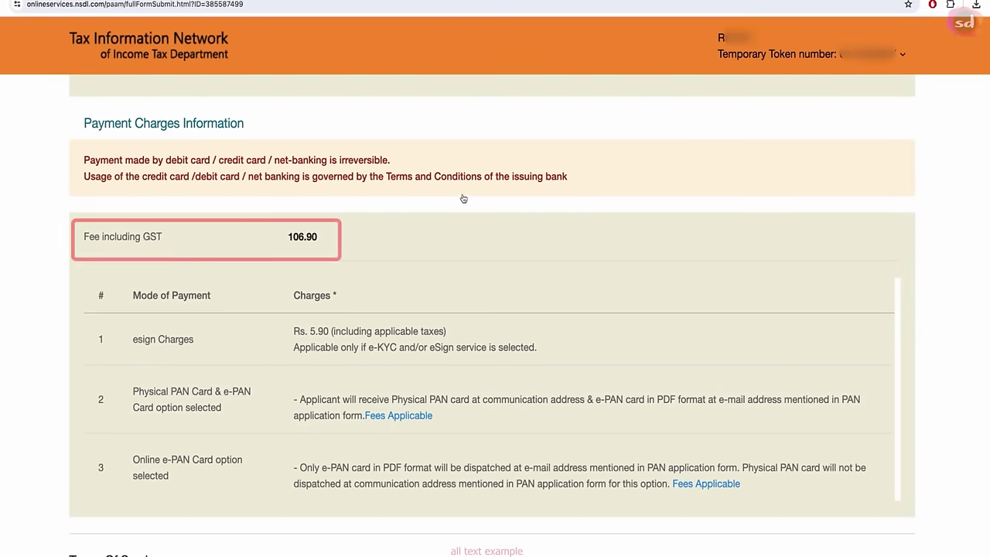
{"action": "scroll", "coordinate": [371, 340], "scroll_direction": "down", "scroll_amount": 3}
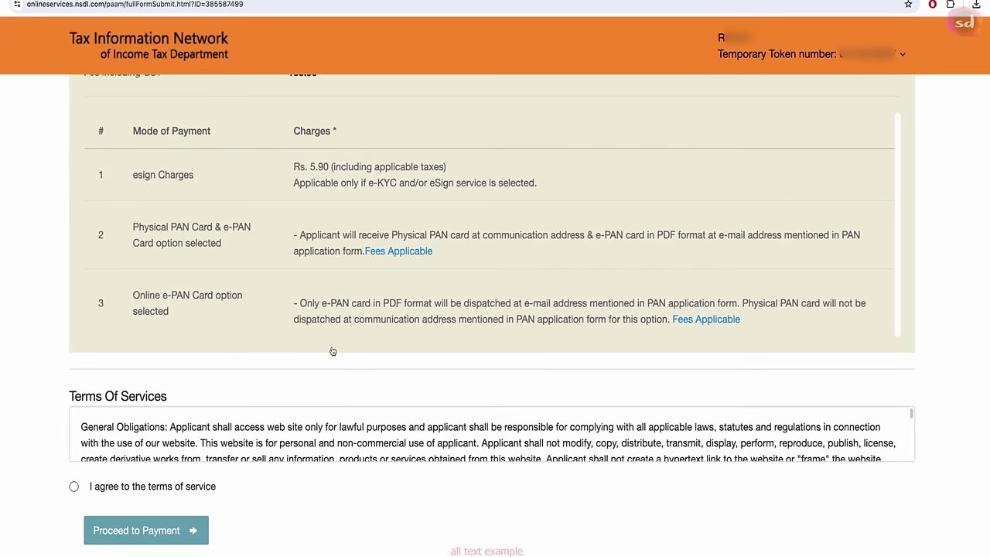
{"action": "scroll", "coordinate": [306, 411], "scroll_direction": "down", "scroll_amount": 10}
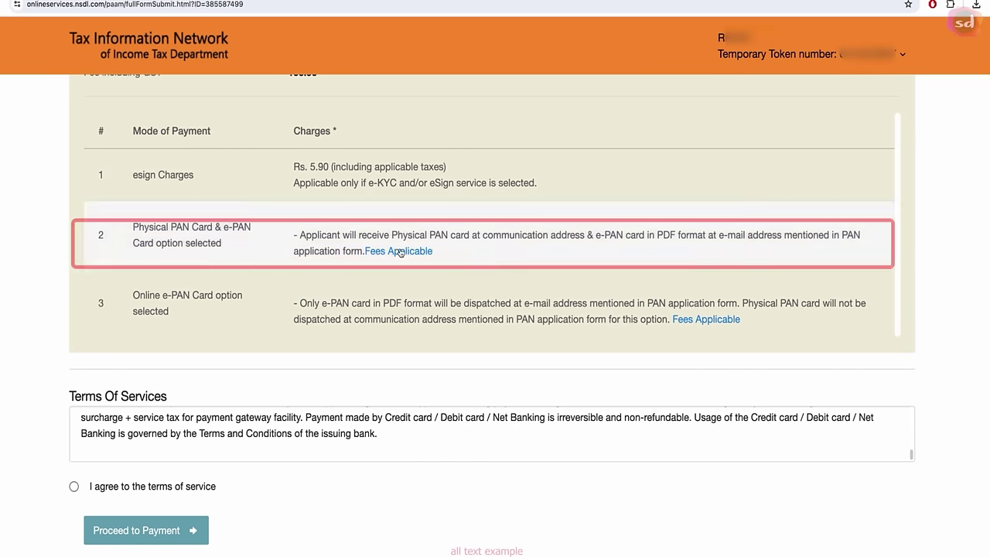
{"action": "scroll", "coordinate": [288, 392], "scroll_direction": "down", "scroll_amount": 1}
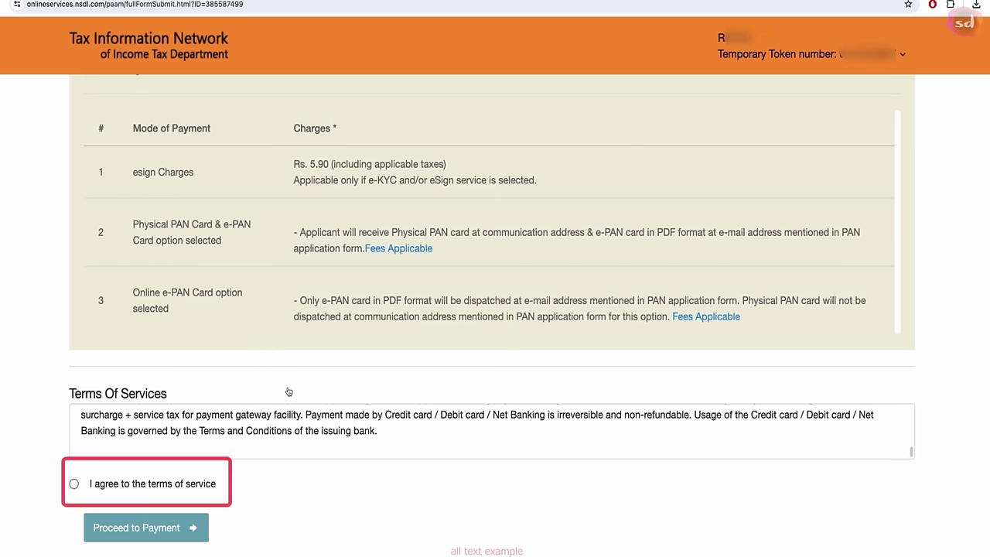
{"action": "scroll", "coordinate": [178, 445], "scroll_direction": "up", "scroll_amount": 1}
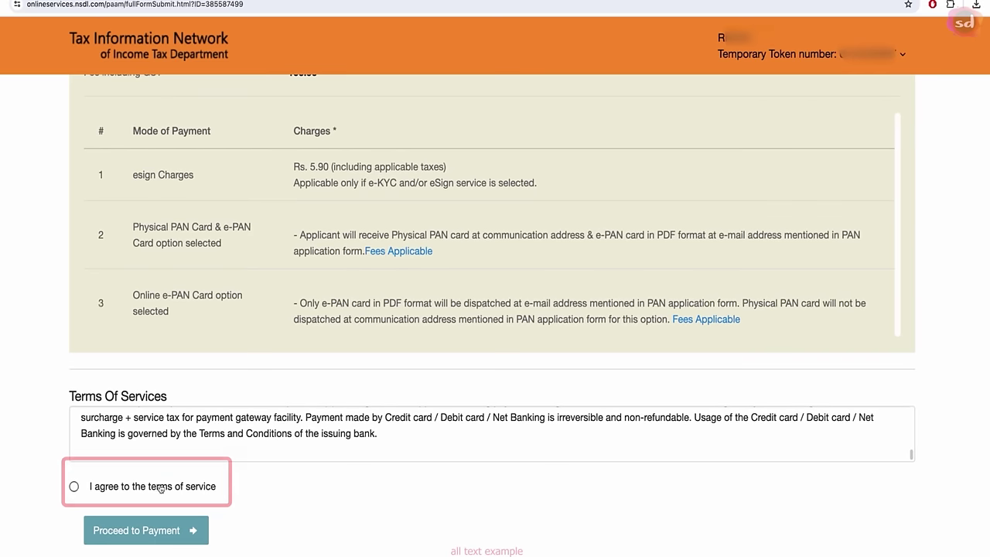
{"action": "left_click", "coordinate": [73, 490]}
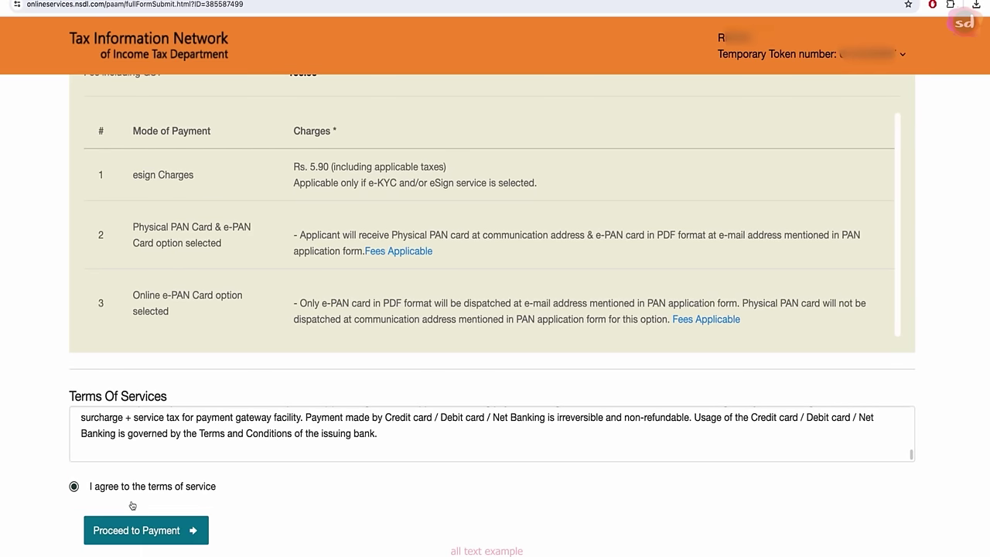
{"action": "left_click", "coordinate": [164, 531]}
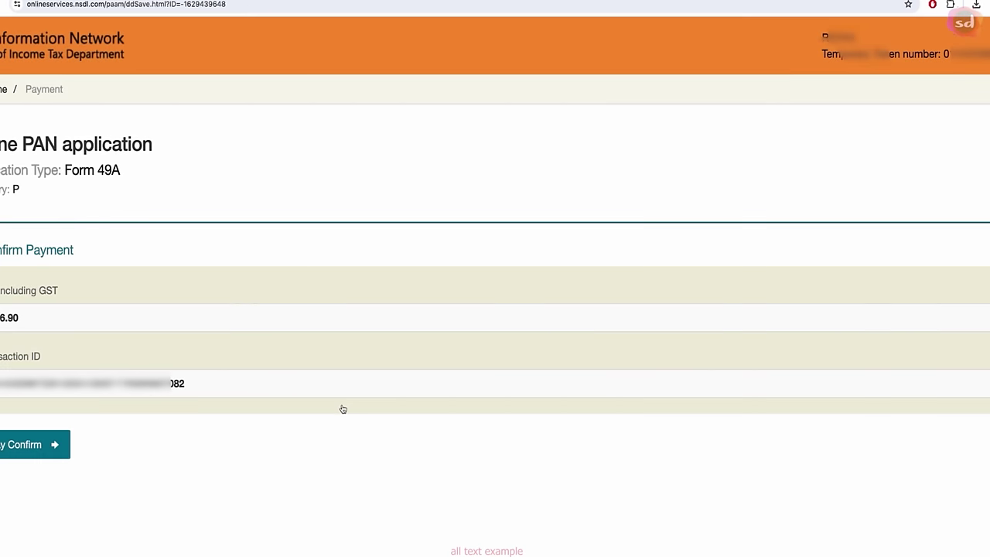
Step: Pay the ₹106.90 fee to a SUCCESS status and continue from the receipt to Aadhaar authentication
{"action": "scroll", "coordinate": [343, 409], "scroll_direction": "down", "scroll_amount": 2}
{"action": "left_click", "coordinate": [16, 356]}
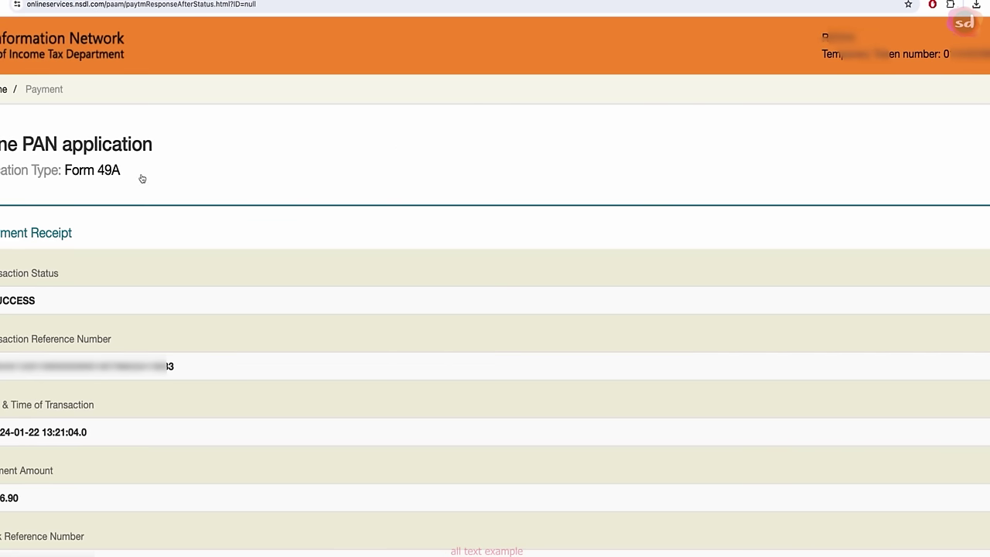
{"action": "scroll", "coordinate": [135, 210], "scroll_direction": "down", "scroll_amount": 2}
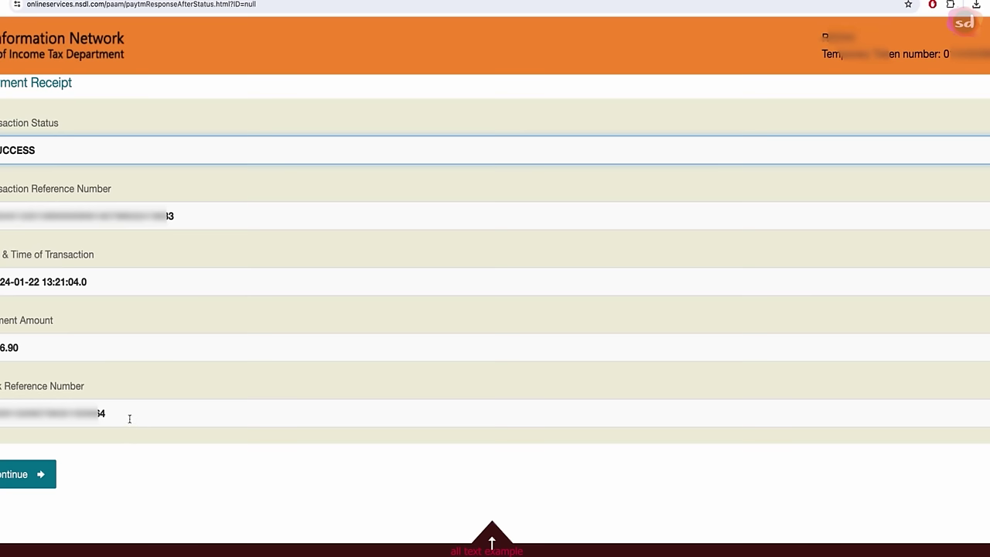
{"action": "left_click", "coordinate": [15, 480]}
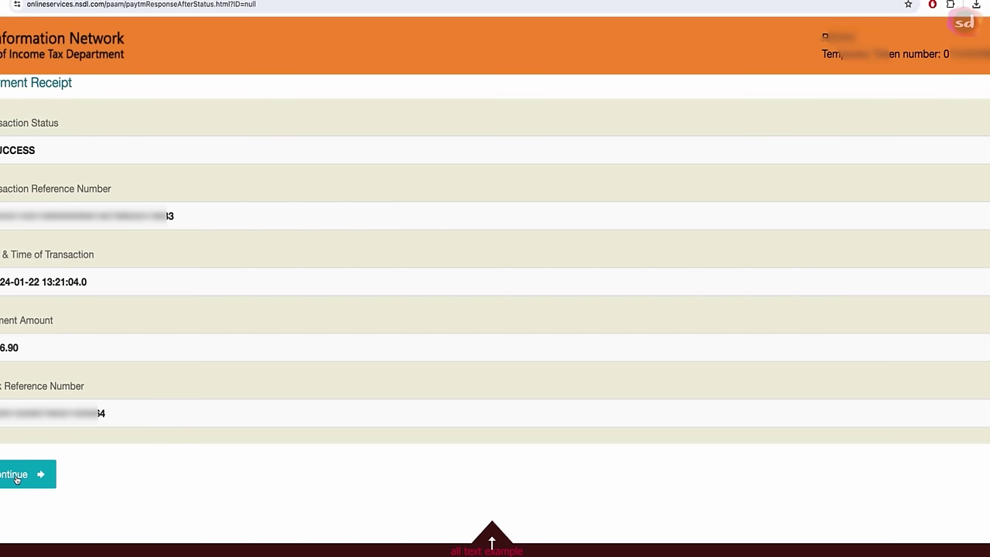
{"action": "scroll", "coordinate": [269, 426], "scroll_direction": "down", "scroll_amount": 3}
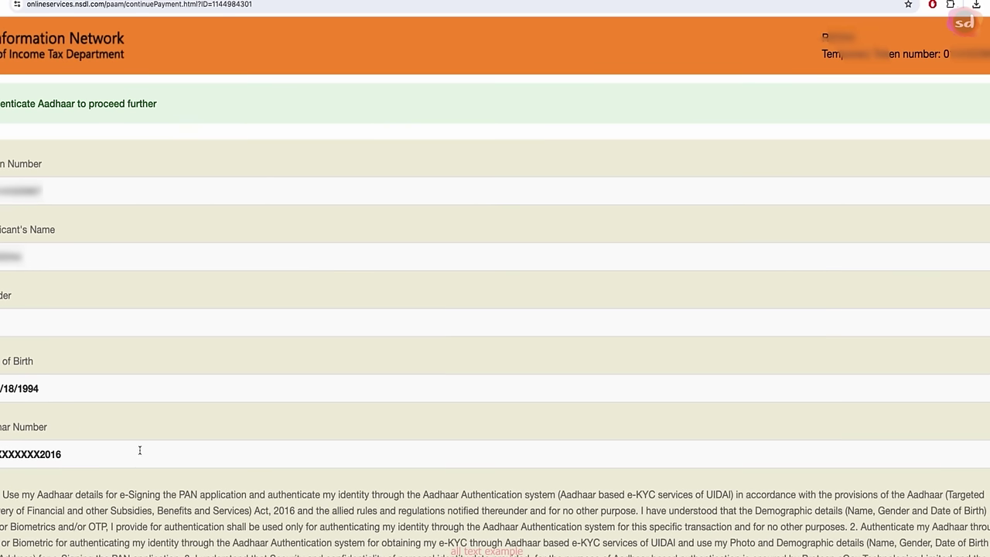
Step: Authenticate via Aadhaar OTP by requesting the code, pasting it in and submitting it
{"action": "scroll", "coordinate": [139, 450], "scroll_direction": "down", "scroll_amount": 3}
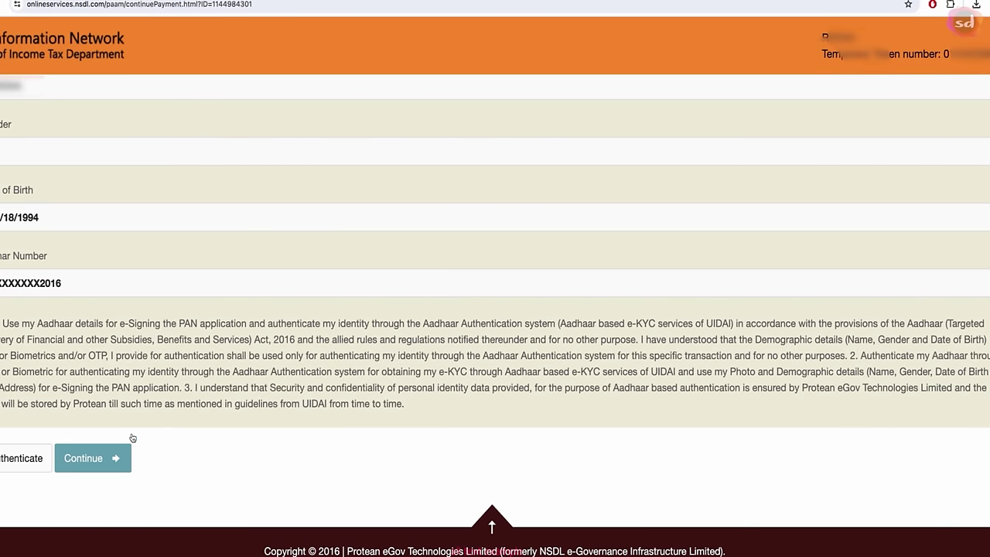
{"action": "left_click", "coordinate": [21, 459]}
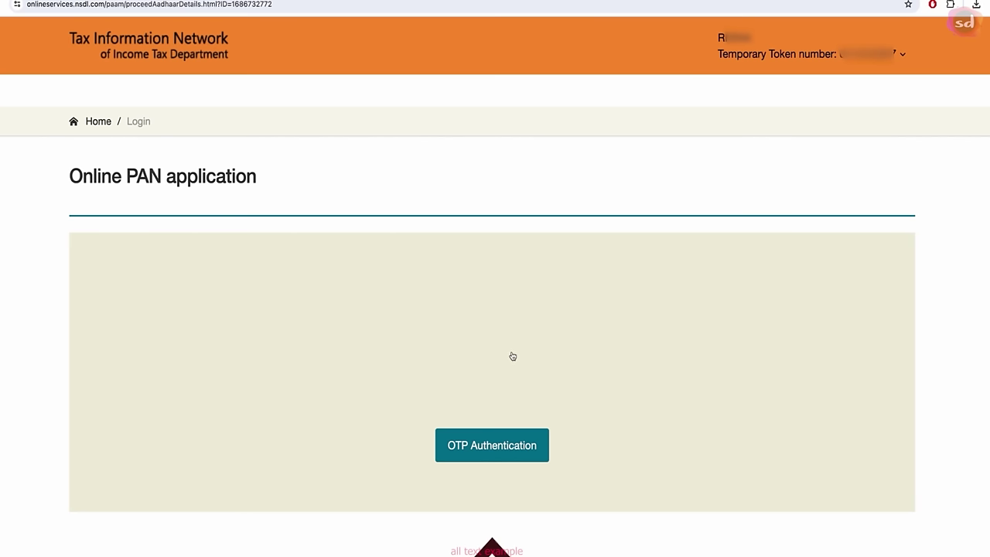
{"action": "left_click", "coordinate": [494, 453]}
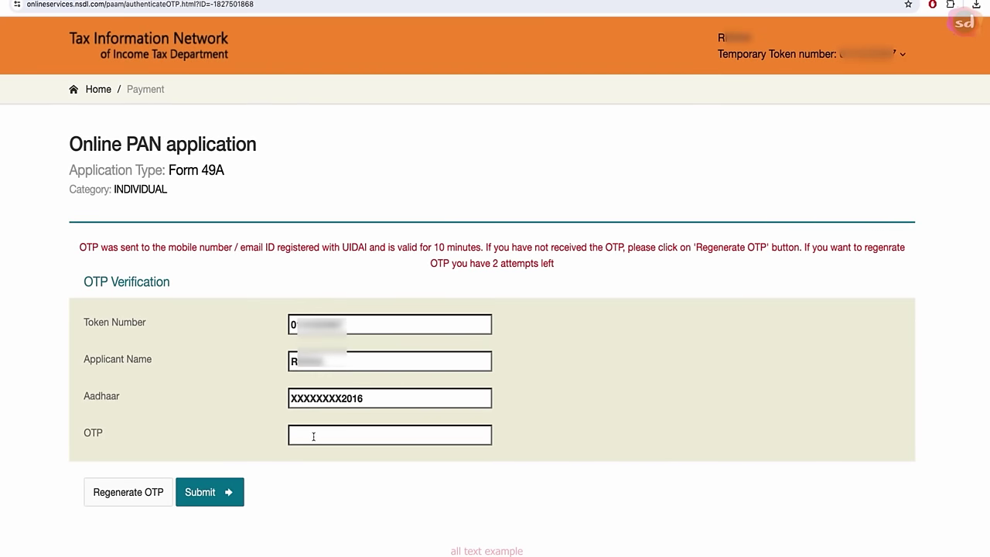
{"action": "left_click", "coordinate": [313, 436]}
{"action": "key", "text": "ctrl+v"}
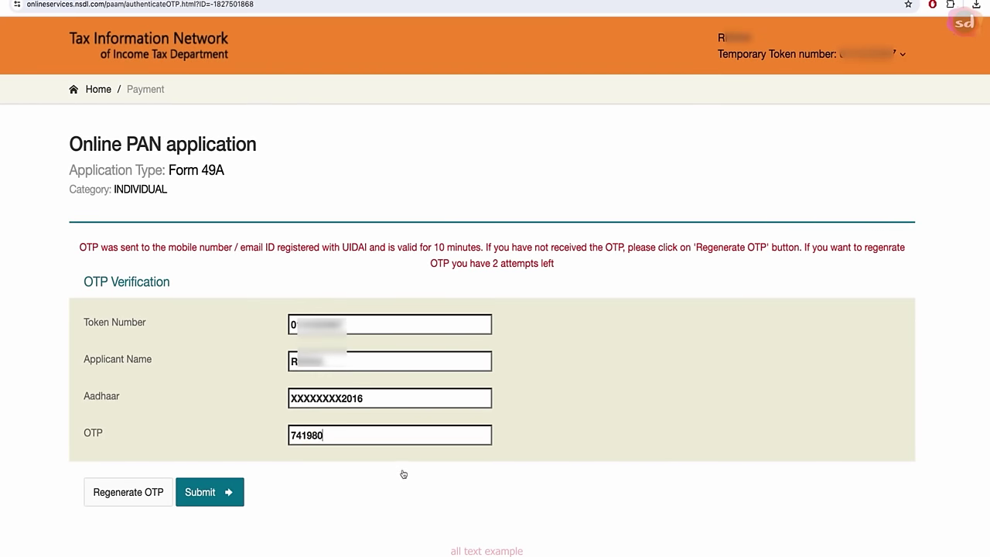
{"action": "left_click", "coordinate": [219, 499]}
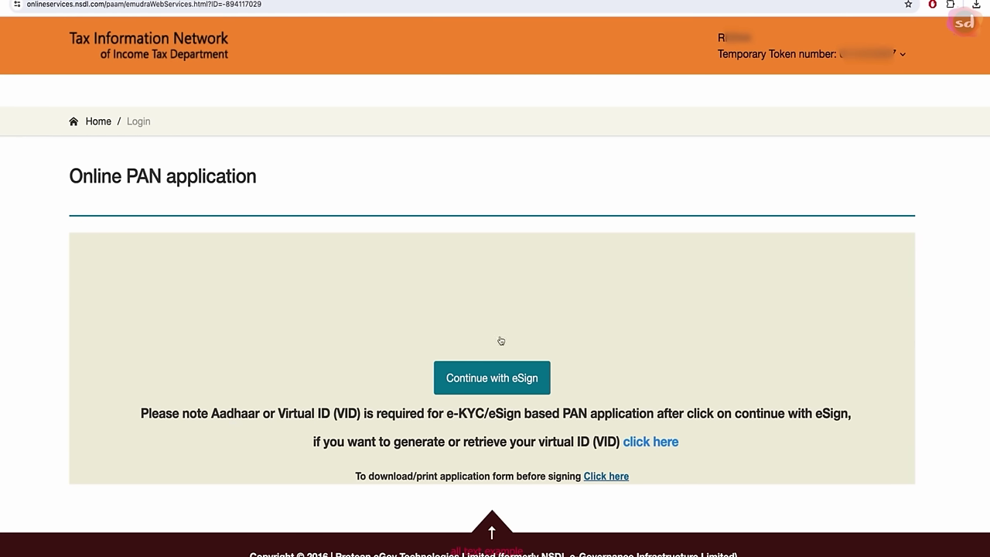
{"action": "scroll", "coordinate": [477, 426], "scroll_direction": "down", "scroll_amount": 1}
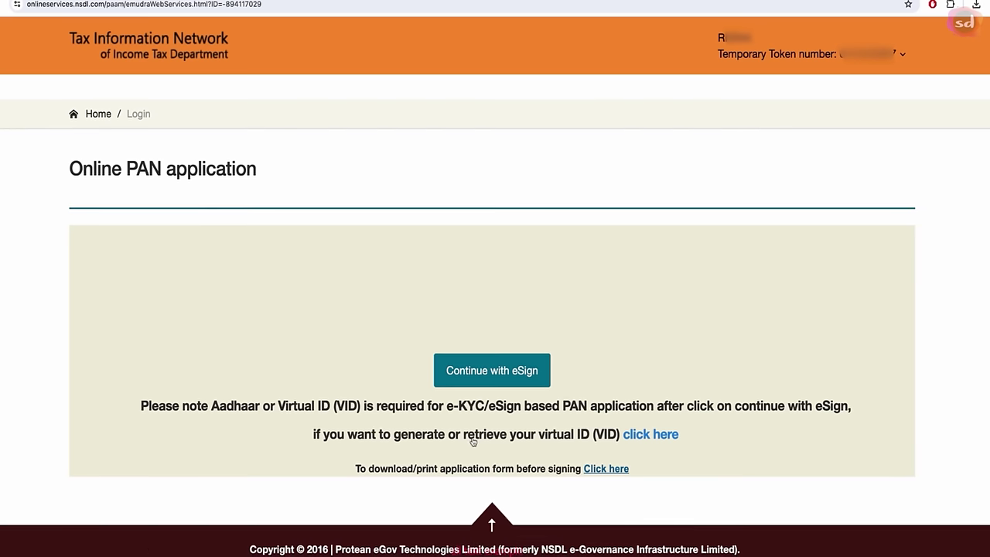
Step: Authorise Aadhaar e-signing, enter the Aadhaar number, and verify the signing OTP
{"action": "left_click", "coordinate": [497, 375]}
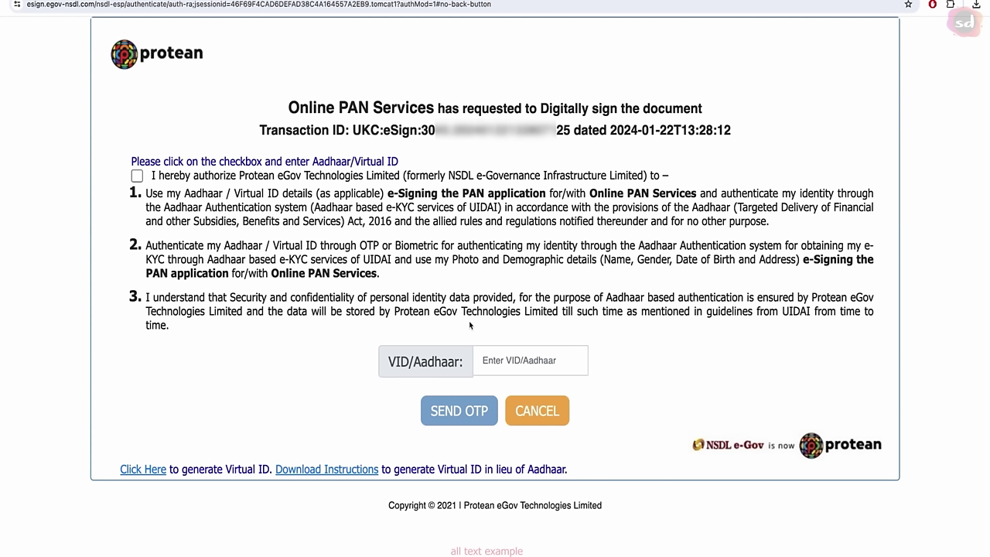
{"action": "left_click", "coordinate": [137, 177]}
{"action": "left_click", "coordinate": [529, 360]}
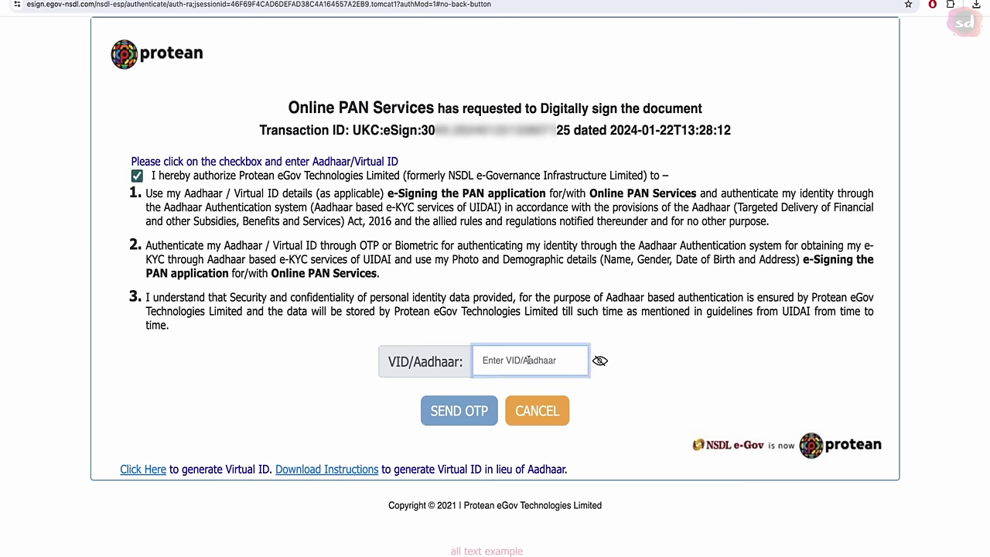
{"action": "key", "text": "ctrl+v"}
{"action": "left_click", "coordinate": [464, 418]}
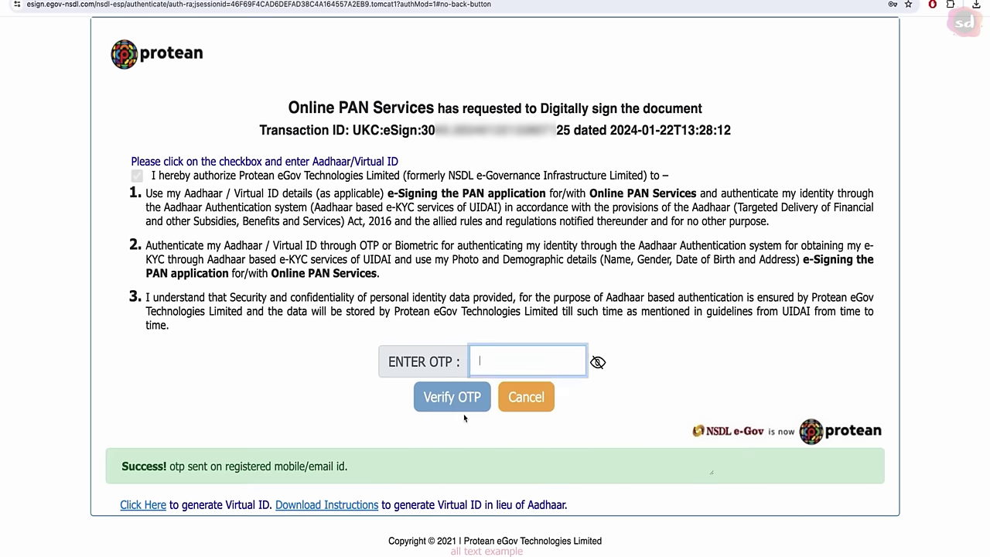
{"action": "key", "text": "ctrl+v"}
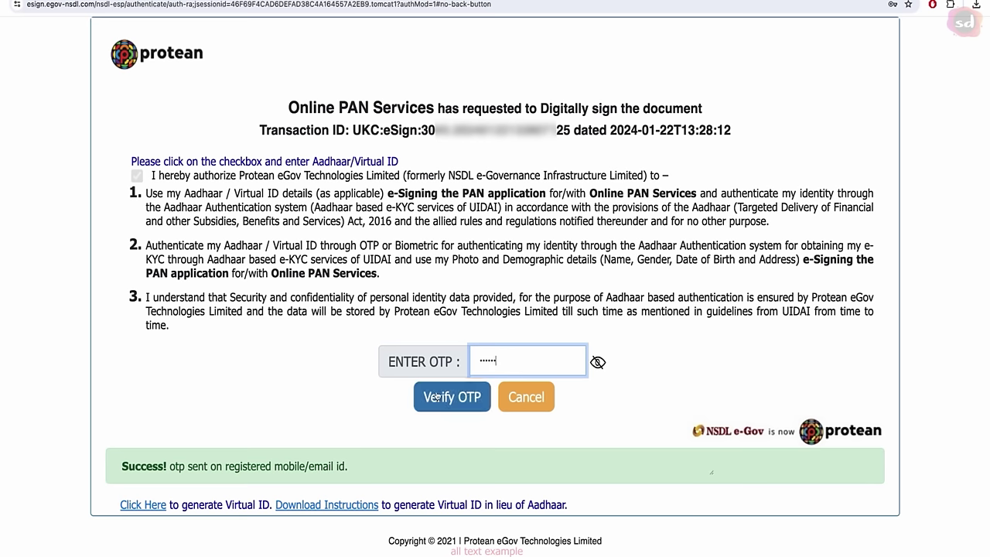
{"action": "left_click", "coordinate": [463, 401]}
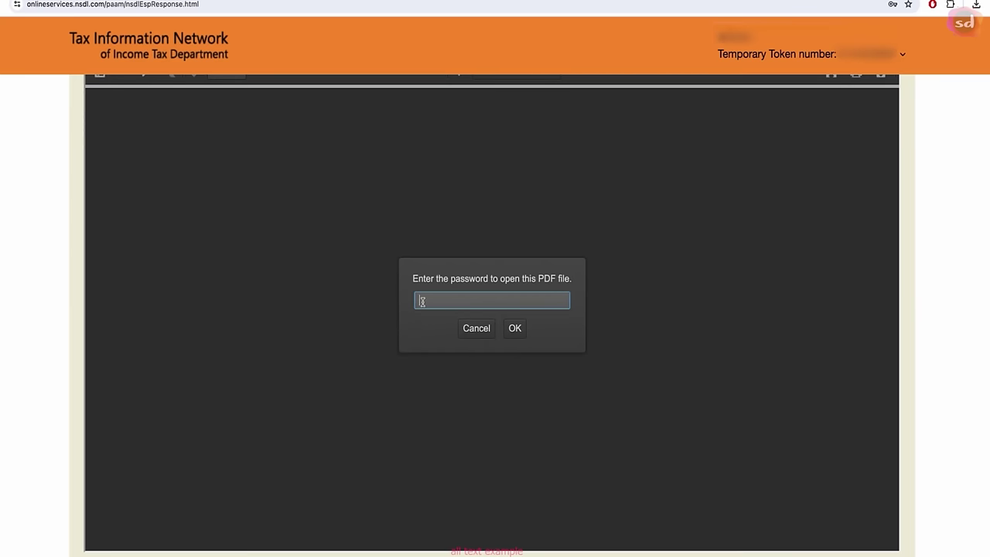
Step: Unlock the signed PDF with the date-of-birth password and scroll through the completed Form 49A
{"action": "key", "text": "super+v"}
{"action": "left_click", "coordinate": [515, 328]}
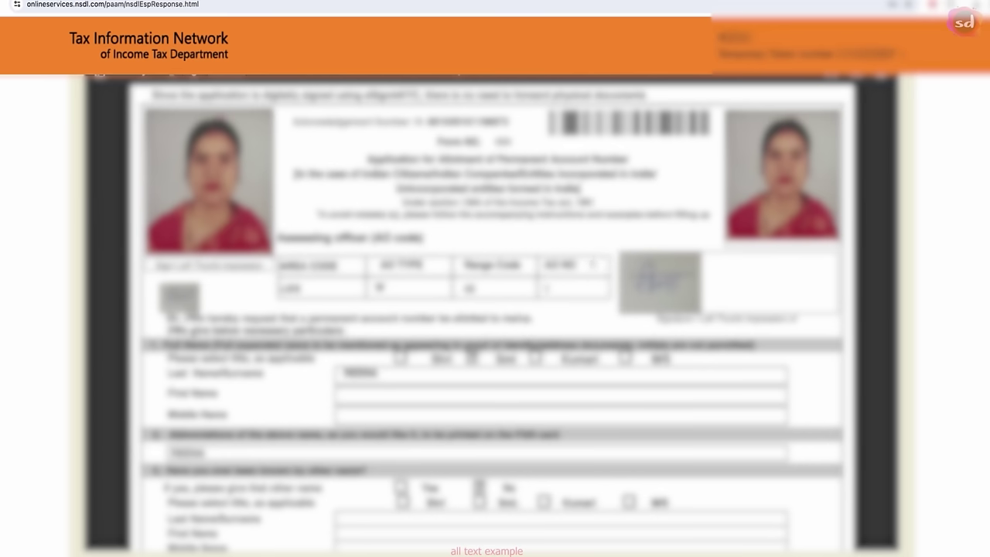
{"action": "scroll", "coordinate": [492, 316], "scroll_direction": "down", "scroll_amount": 4}
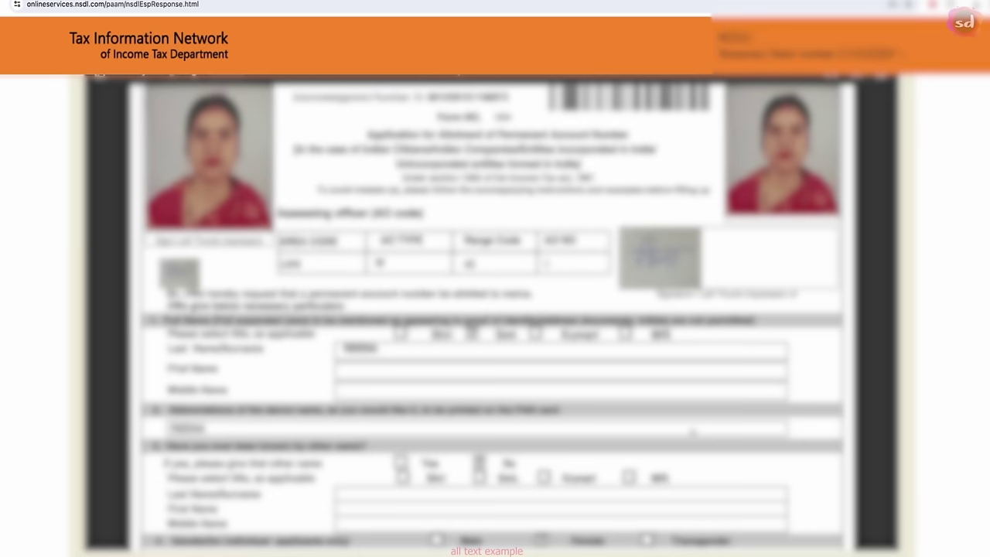
{"action": "scroll", "coordinate": [669, 397], "scroll_direction": "down", "scroll_amount": 15}
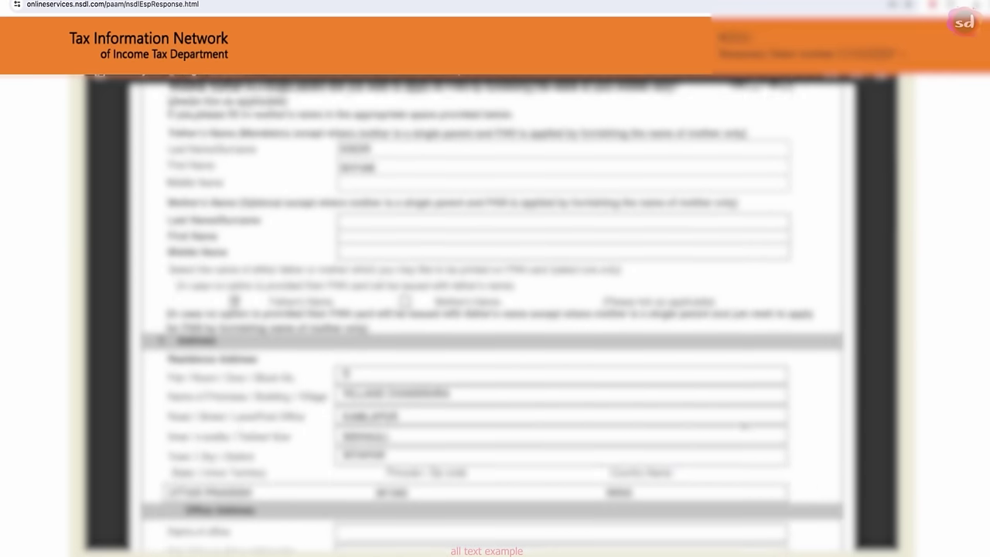
{"action": "scroll", "coordinate": [670, 397], "scroll_direction": "up", "scroll_amount": 20}
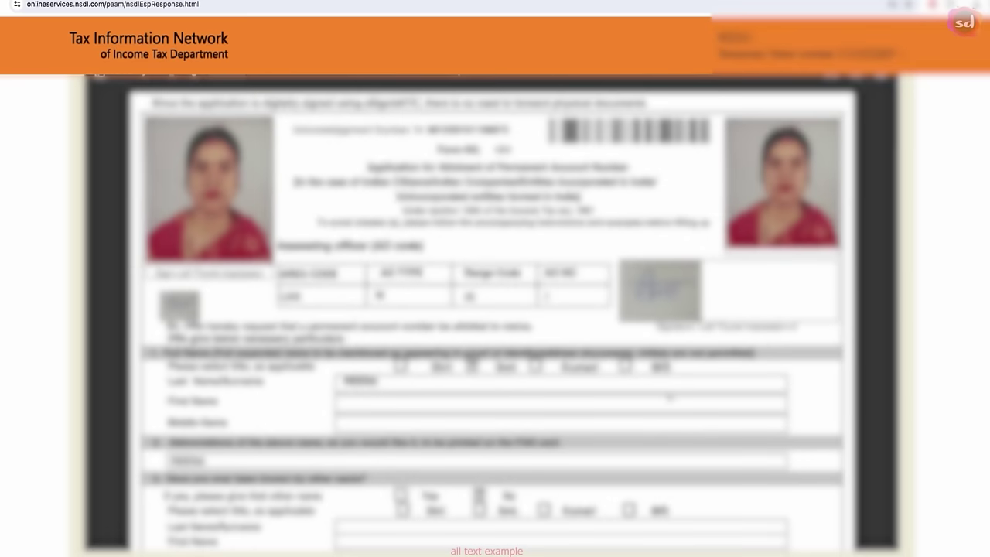